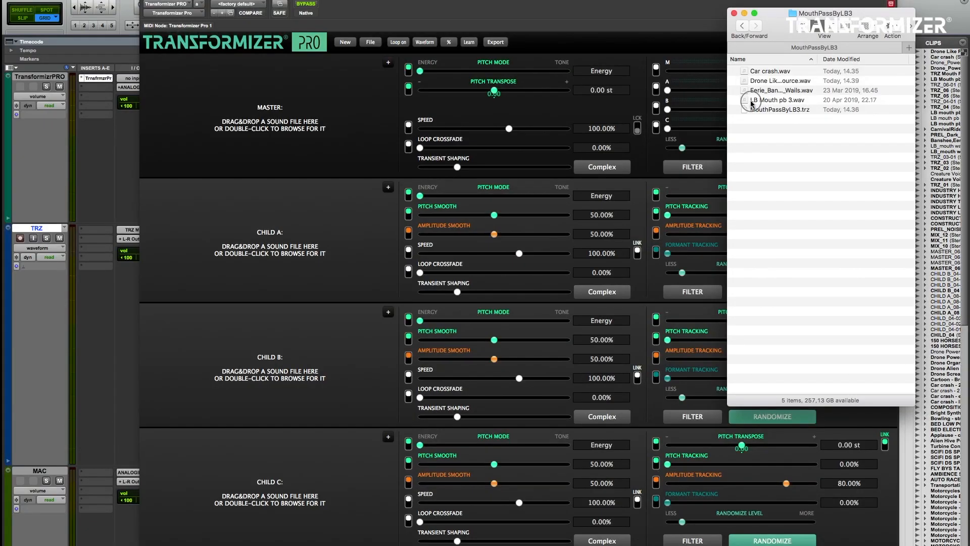
# Load LB Mouth pb 3.wav from the MouthPassByLB3 folder into the Master section and play it
pyautogui.moveTo(768, 100); pyautogui.dragTo(314, 99)
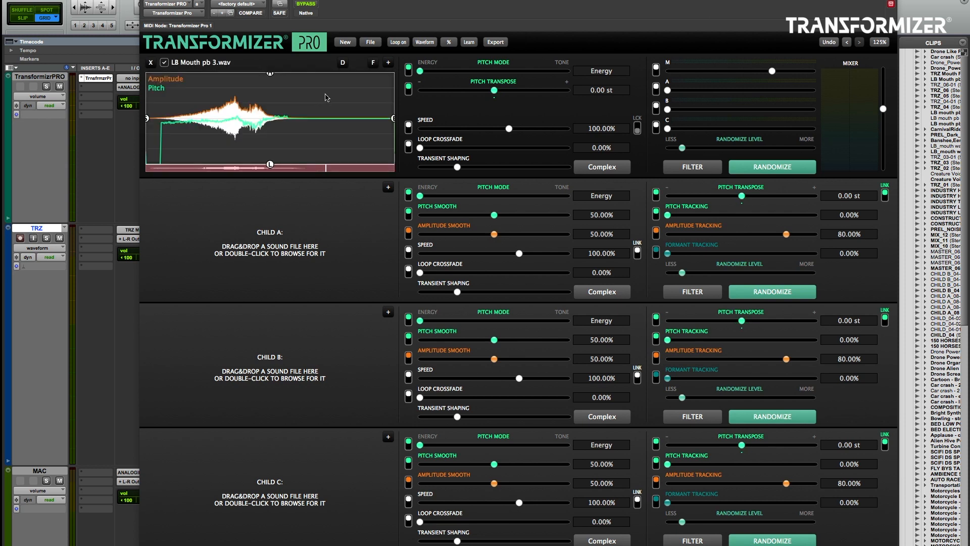
pyautogui.press('space')
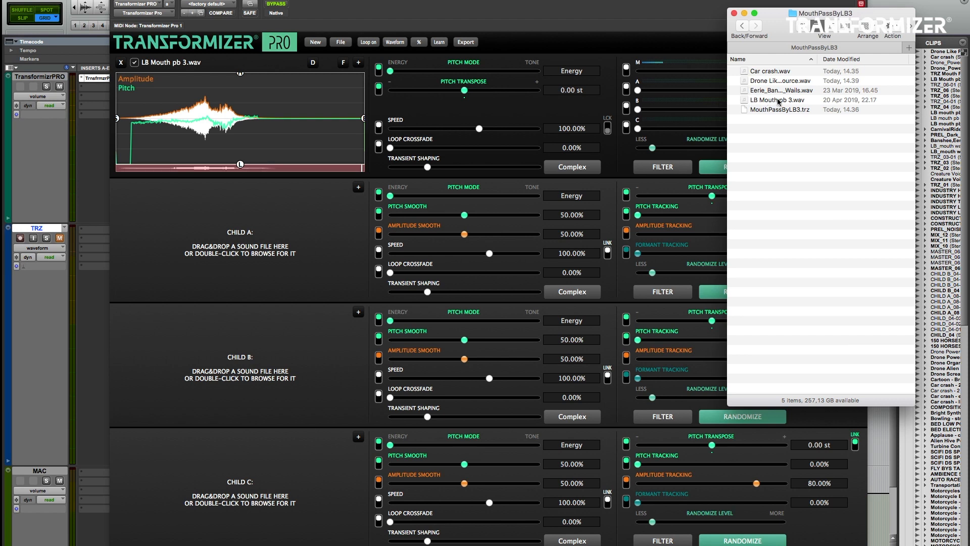
# Preview Eerie_Banshee_Screams_and_Wails.wav, Car crash.wav and Drone Like Power Source.wav in the MouthPassByLB3 folder
pyautogui.click(748, 91)
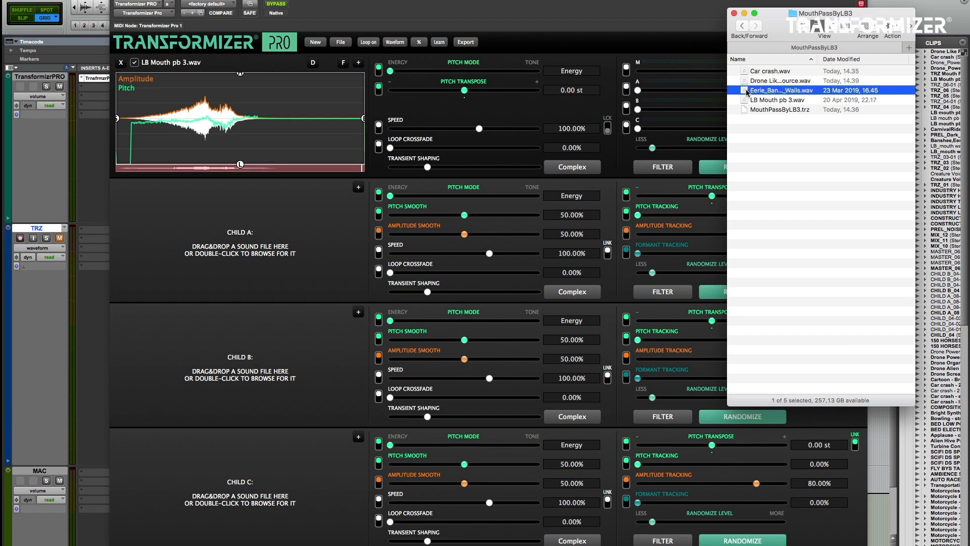
pyautogui.press('space')
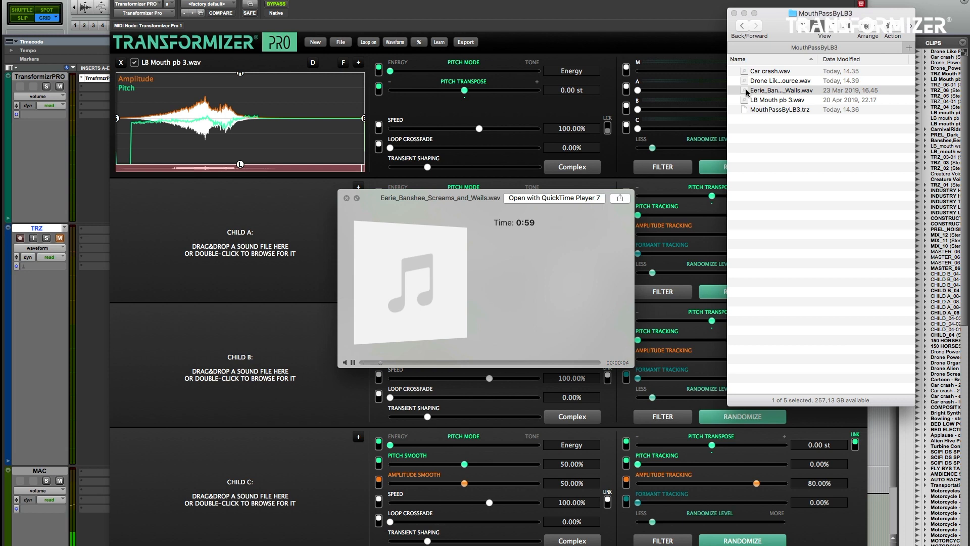
pyautogui.press('space')
pyautogui.click(745, 71)
pyautogui.press('space')
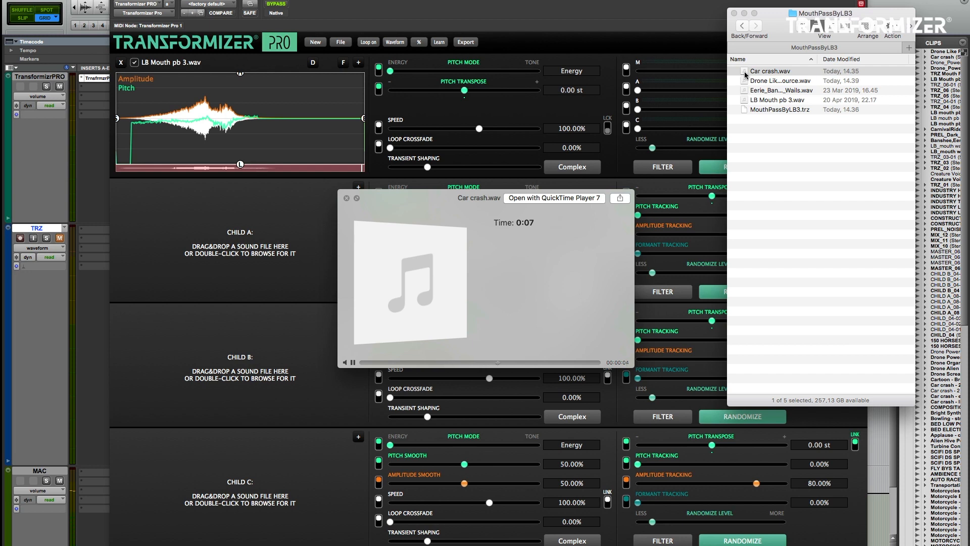
pyautogui.press('space')
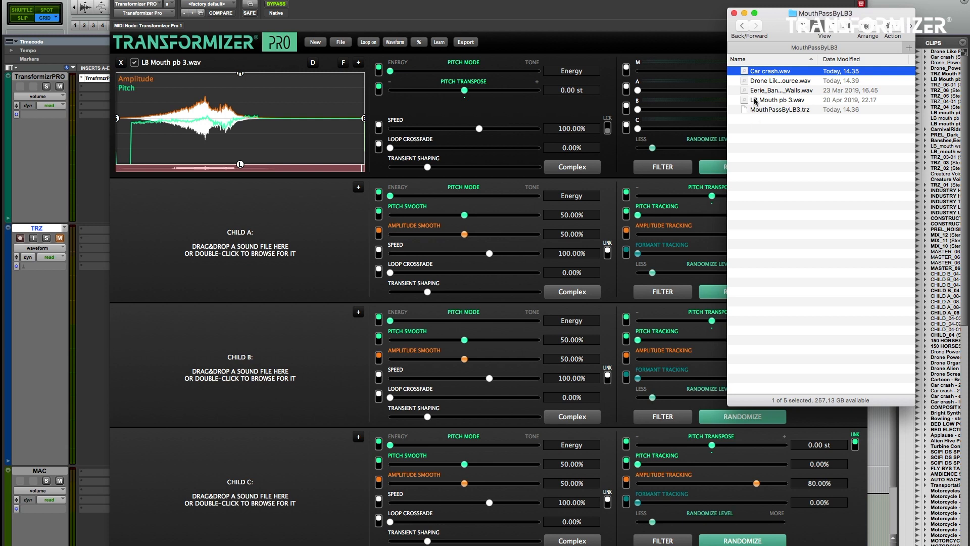
pyautogui.click(757, 82)
pyautogui.press('space')
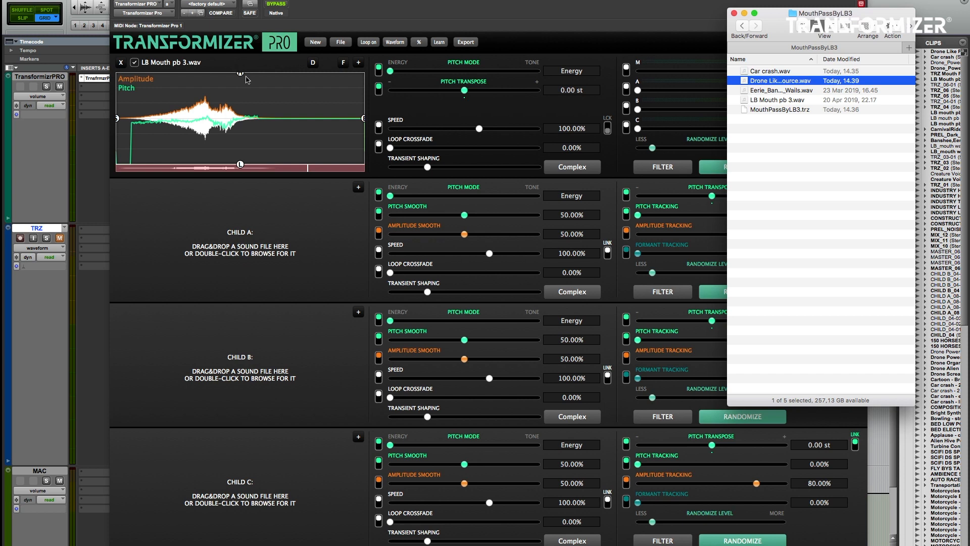
# Switch the single-section view on and off for the Master and for Child A, B and C in turn
pyautogui.press('1')
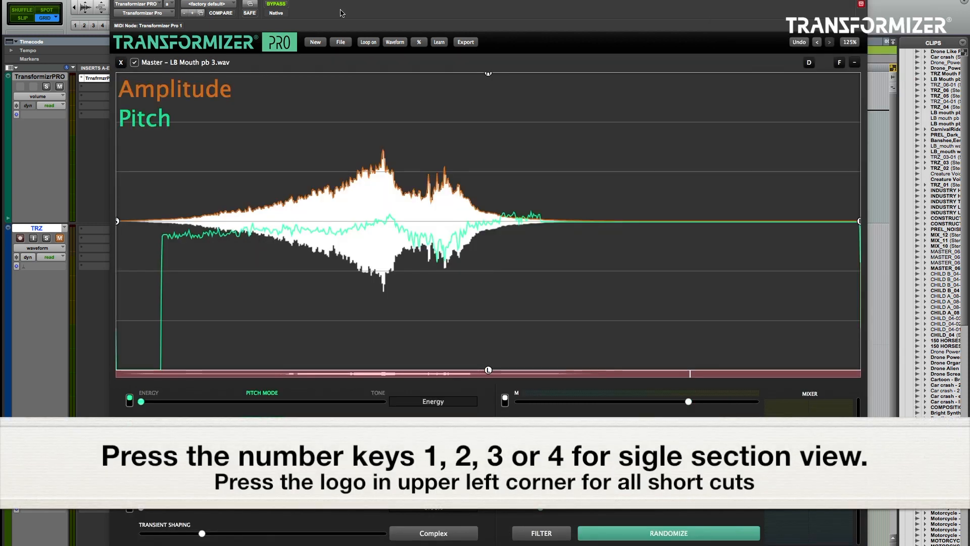
pyautogui.press('1')
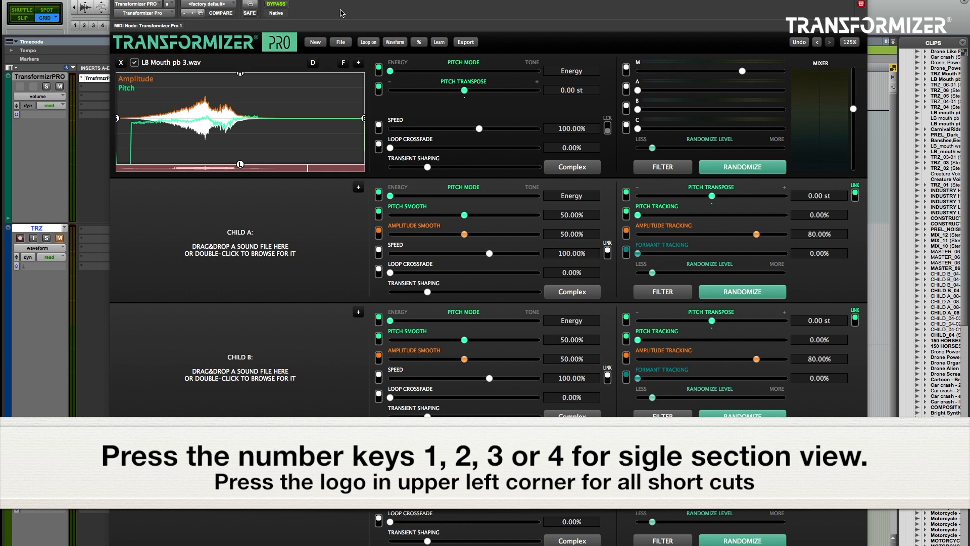
pyautogui.press('2')
pyautogui.press('2')
pyautogui.press('3')
pyautogui.press('3')
pyautogui.press('4')
pyautogui.press('4')
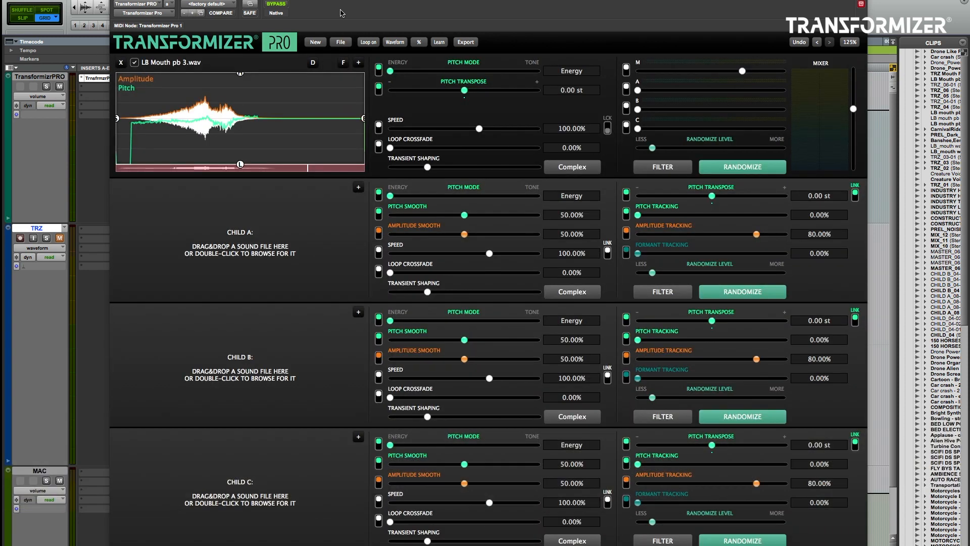
# Play the master sound in its single-section view and lower the master's mixer level to the minimum
pyautogui.press('1')
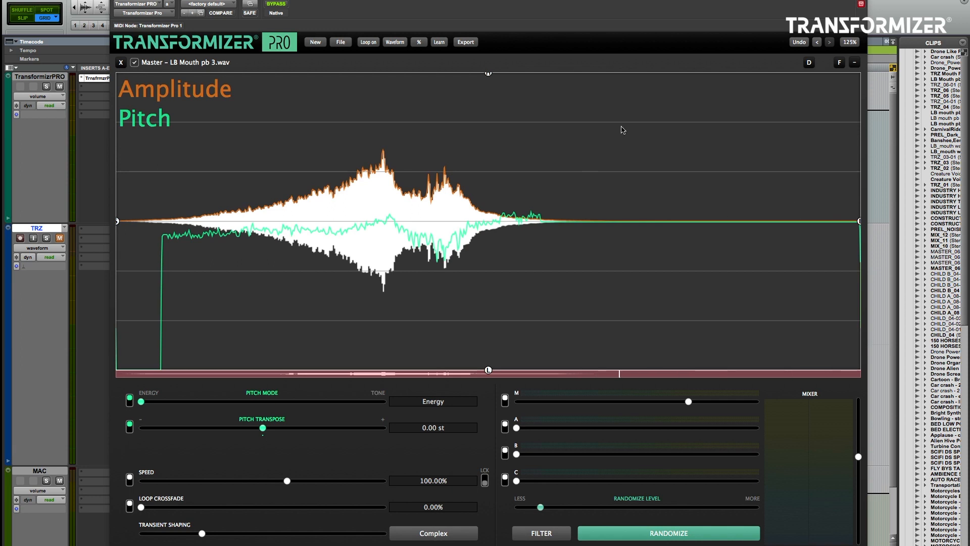
pyautogui.press('space')
pyautogui.doubleClick(646, 271)
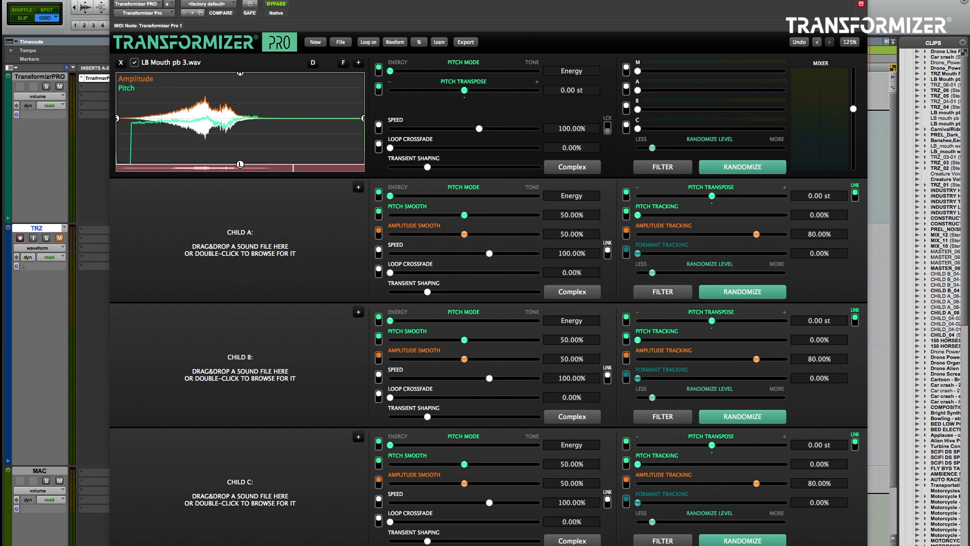
# Load Eerie_Banshee_Screams_and_Wails.wav into Child A, raise Child A's mixer level and play the sound
pyautogui.moveTo(967, 339); pyautogui.dragTo(589, 240)
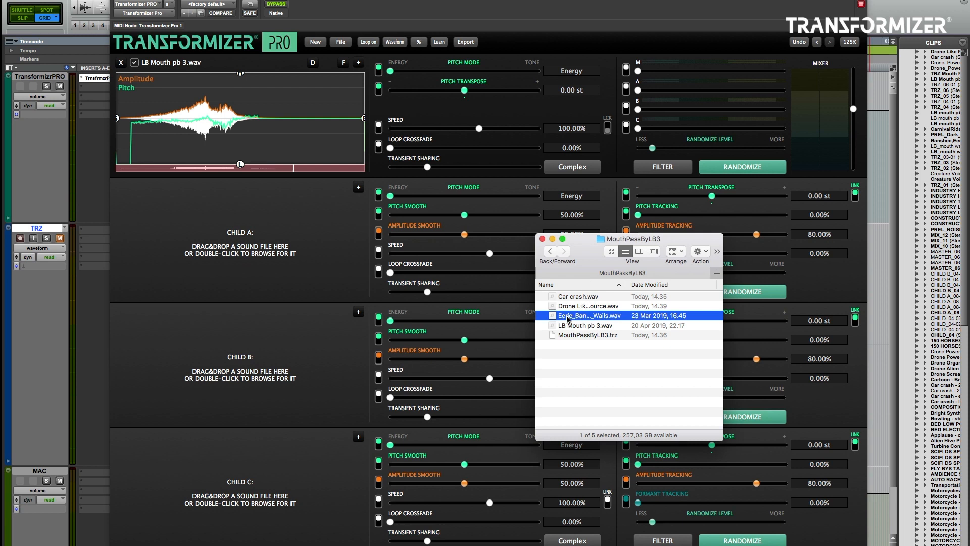
pyautogui.moveTo(554, 318); pyautogui.dragTo(243, 234)
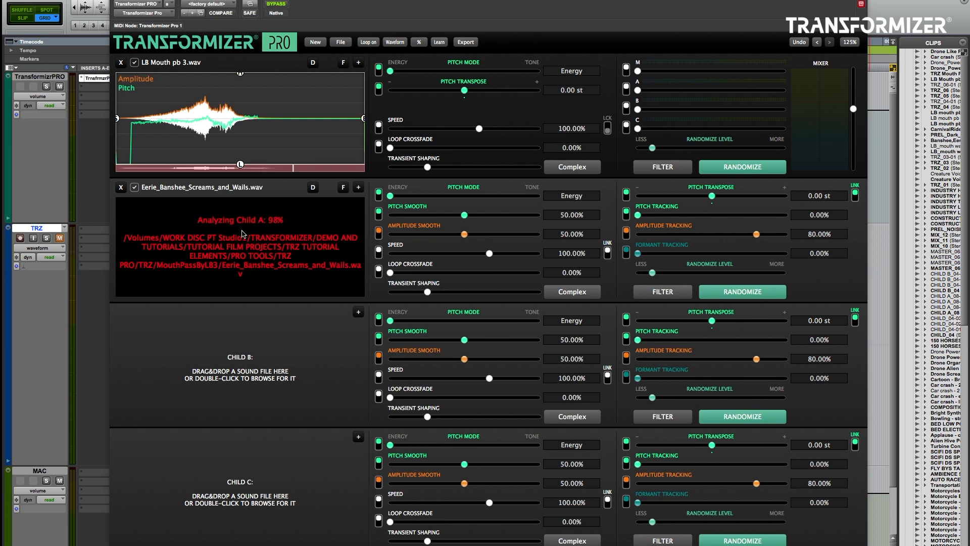
pyautogui.moveTo(638, 90); pyautogui.dragTo(750, 95)
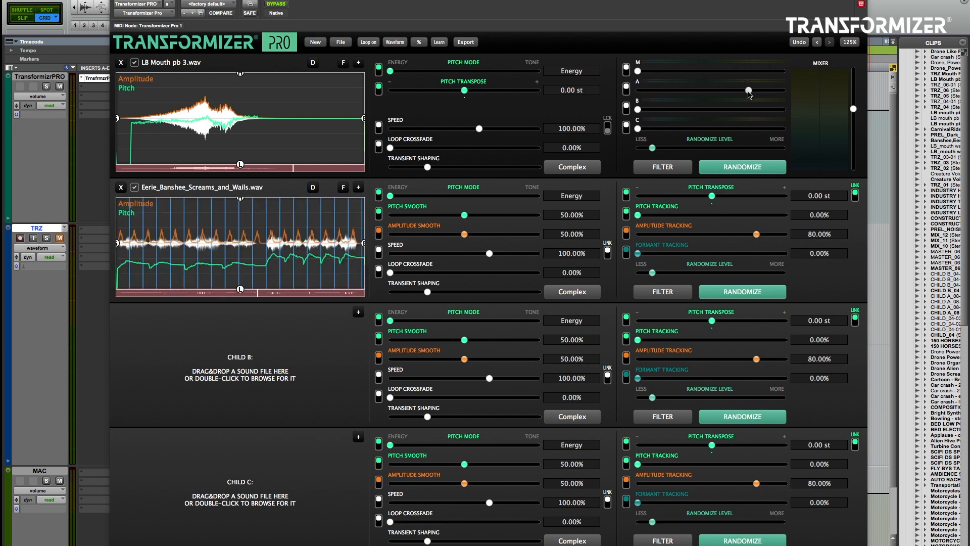
pyautogui.press('space')
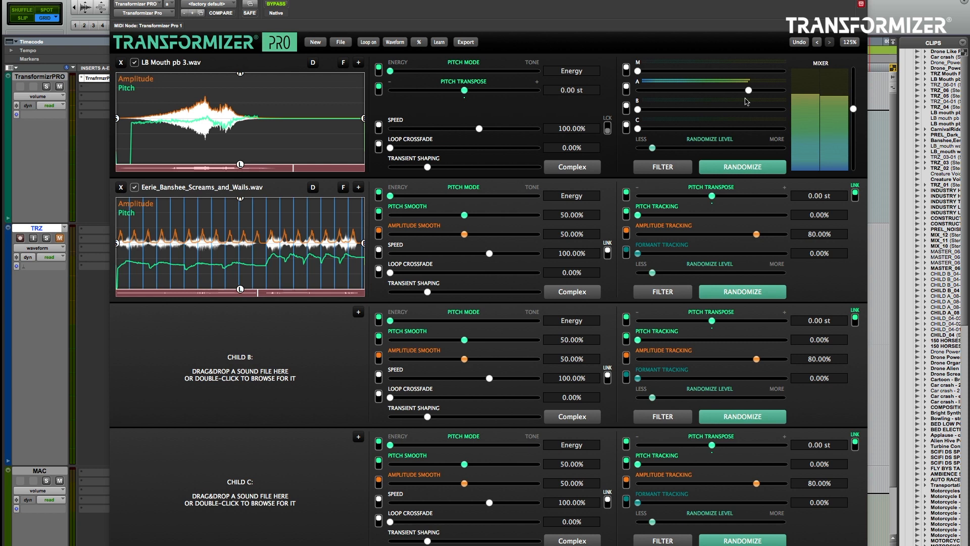
# Enlarge Child A's waveform, move its start and end markers inward and snap the region to the master length
pyautogui.press('f')
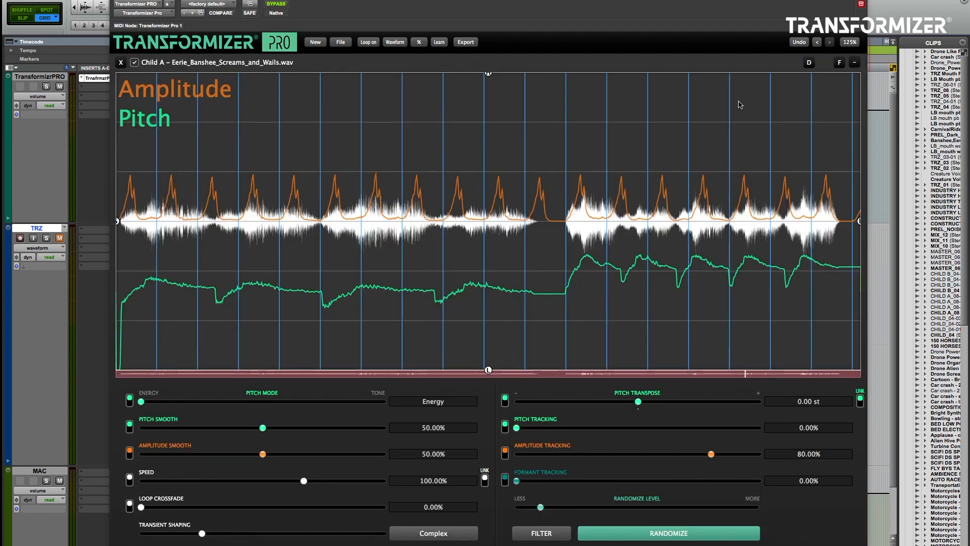
pyautogui.moveTo(117, 221); pyautogui.dragTo(184, 221)
pyautogui.moveTo(860, 221); pyautogui.dragTo(766, 221)
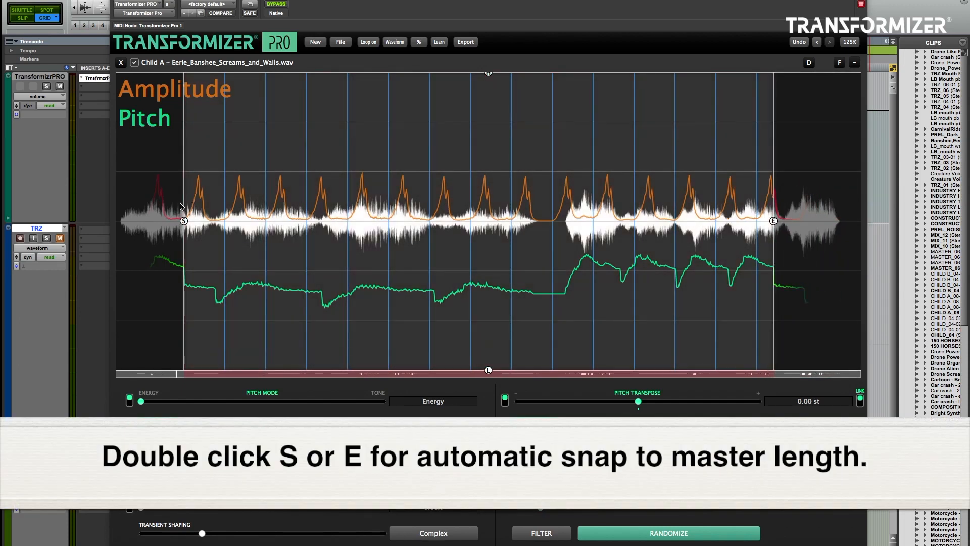
pyautogui.moveTo(184, 222); pyautogui.dragTo(184, 223)
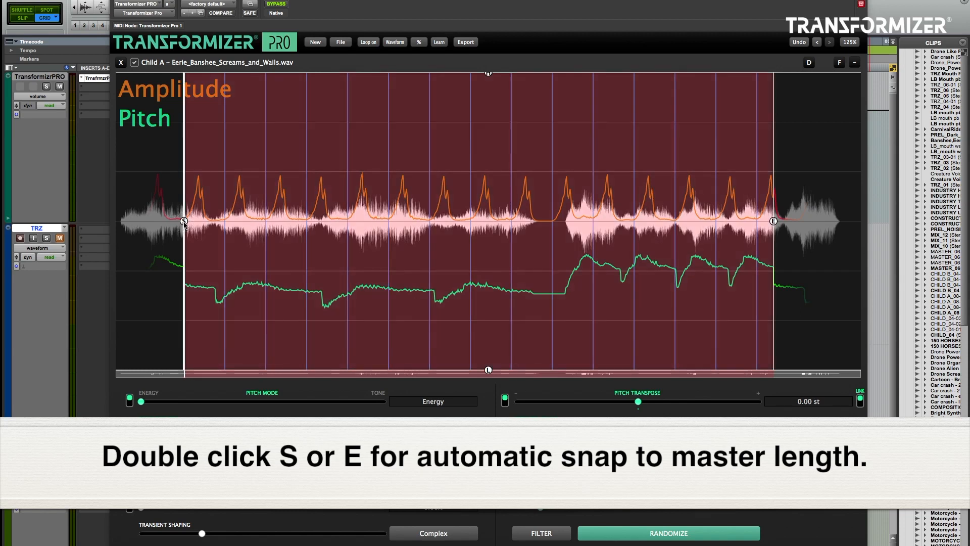
pyautogui.doubleClick(184, 222)
pyautogui.moveTo(732, 222); pyautogui.dragTo(738, 222)
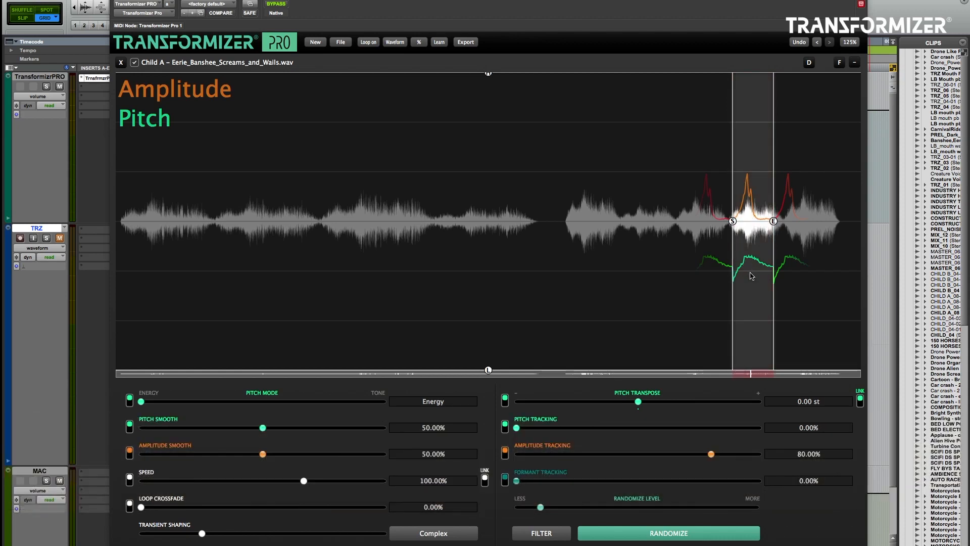
# Extend Child A's region to cover the whole second group of screams in the waveform and play it
pyautogui.moveTo(739, 232)
pyautogui.mouseDown()
pyautogui.moveTo(558, 223)
pyautogui.moveTo(567, 222)
pyautogui.mouseUp()
pyautogui.moveTo(773, 223); pyautogui.dragTo(836, 222)
pyautogui.press('space')
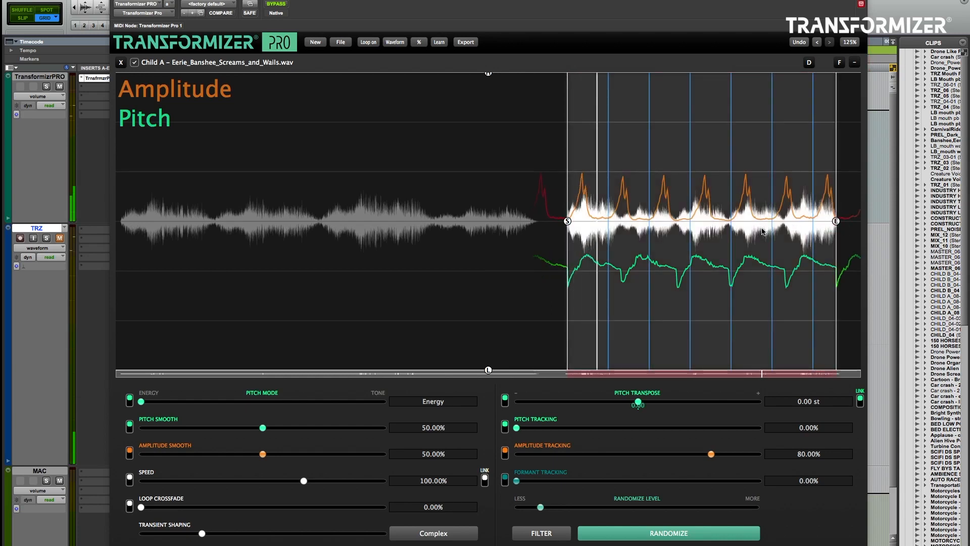
pyautogui.press('space')
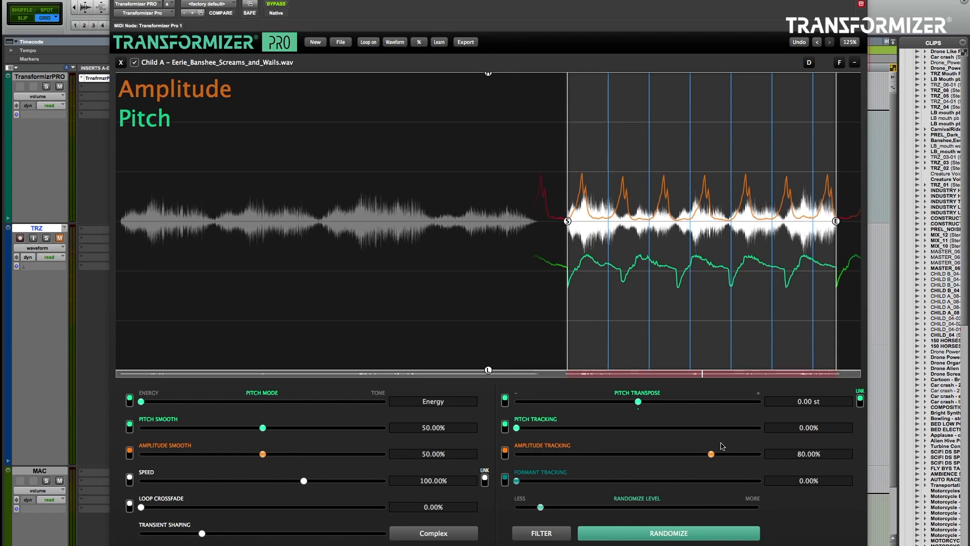
# Set Child A's amplitude tracking to 100% and amplitude smooth to 0%, and play the region
pyautogui.moveTo(711, 454); pyautogui.dragTo(778, 453)
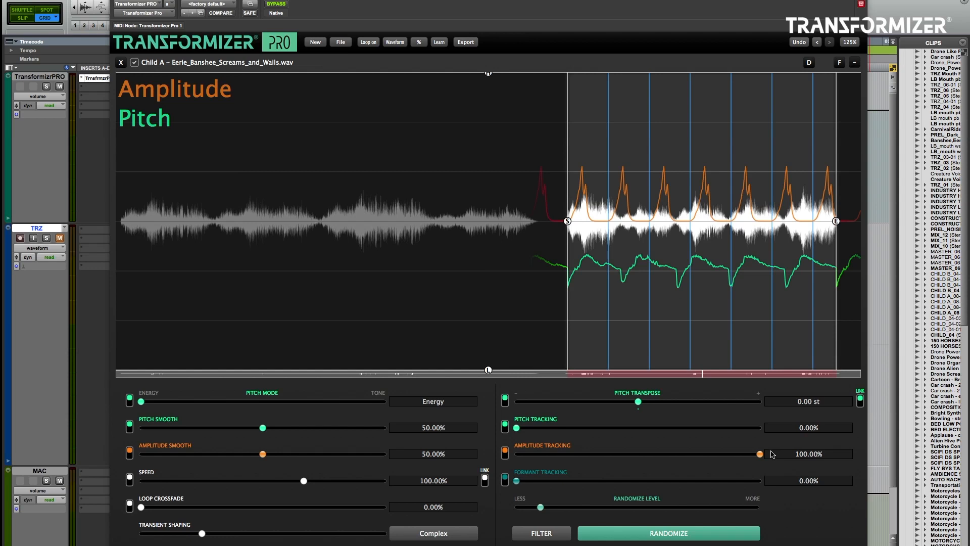
pyautogui.moveTo(262, 454); pyautogui.dragTo(104, 454)
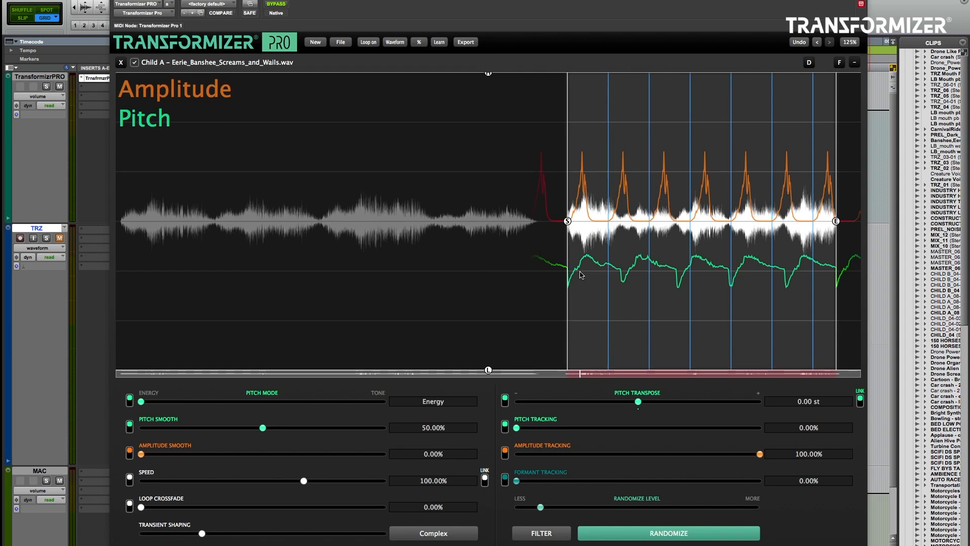
pyautogui.scroll(5, 580, 274)
pyautogui.hscroll(3, 580, 275)
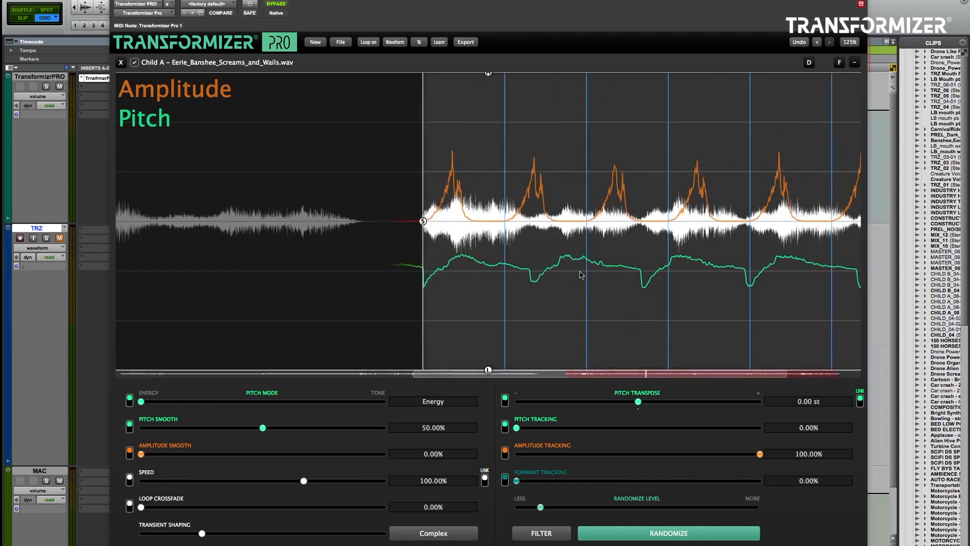
pyautogui.hscroll(5, 581, 275)
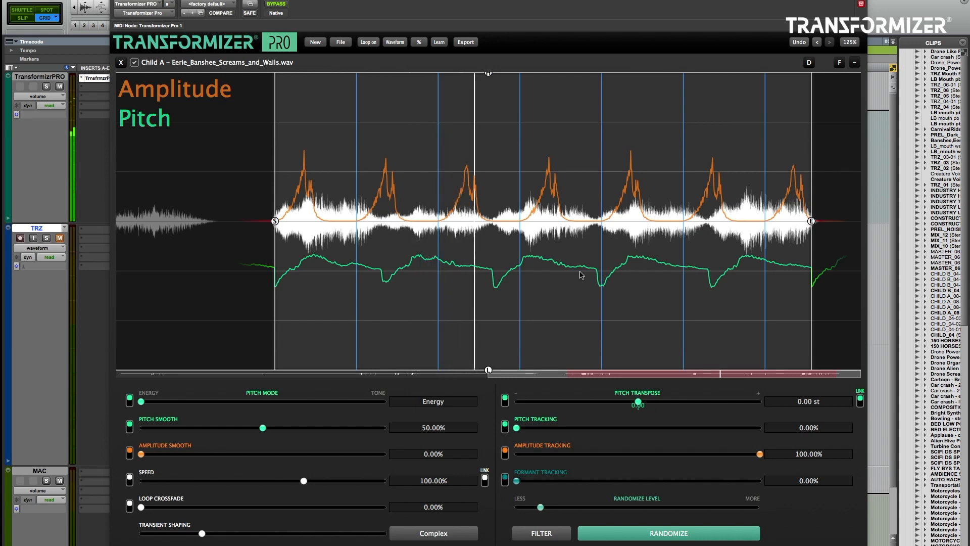
pyautogui.press('space')
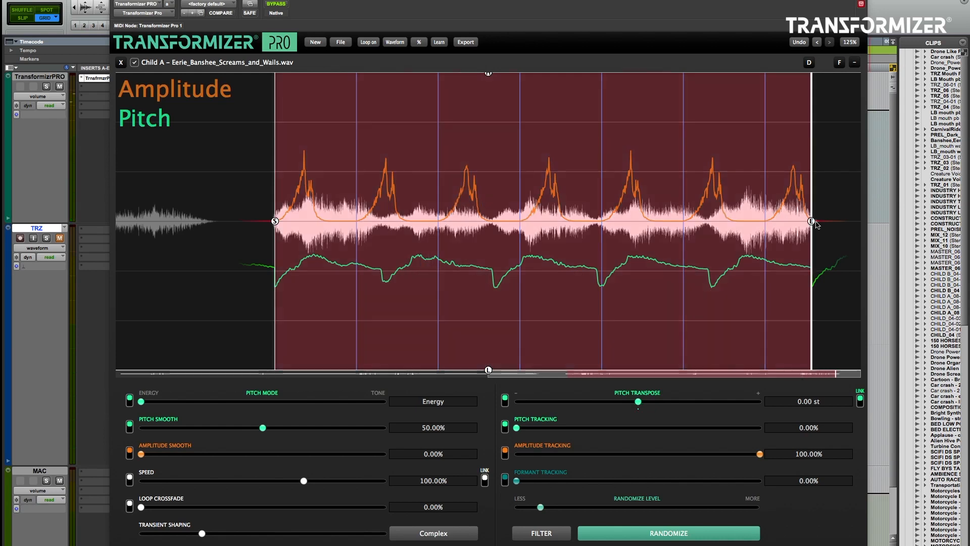
# Shorten Child A's region to one master length and slide it along the waveform to audition different screams in a loop
pyautogui.moveTo(811, 222); pyautogui.dragTo(357, 221)
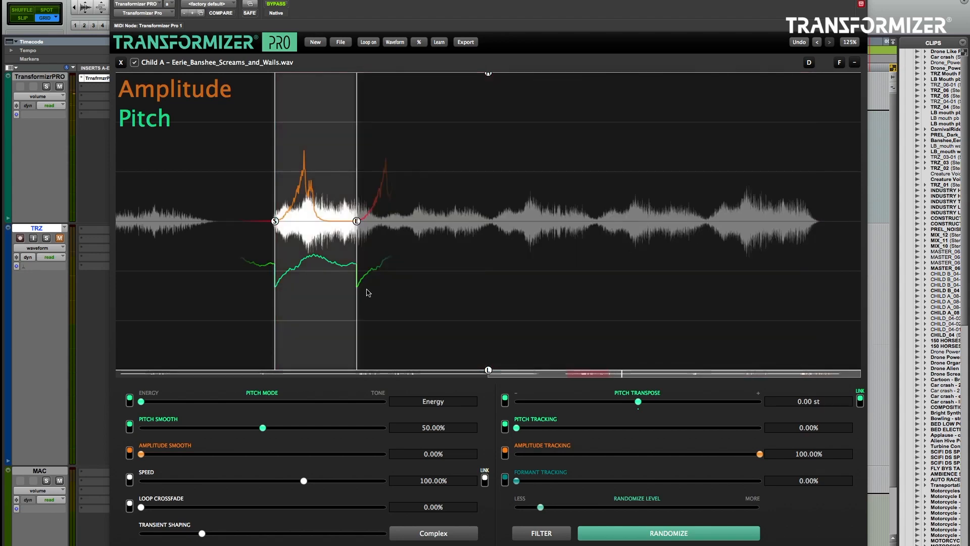
pyautogui.moveTo(310, 299); pyautogui.dragTo(327, 303)
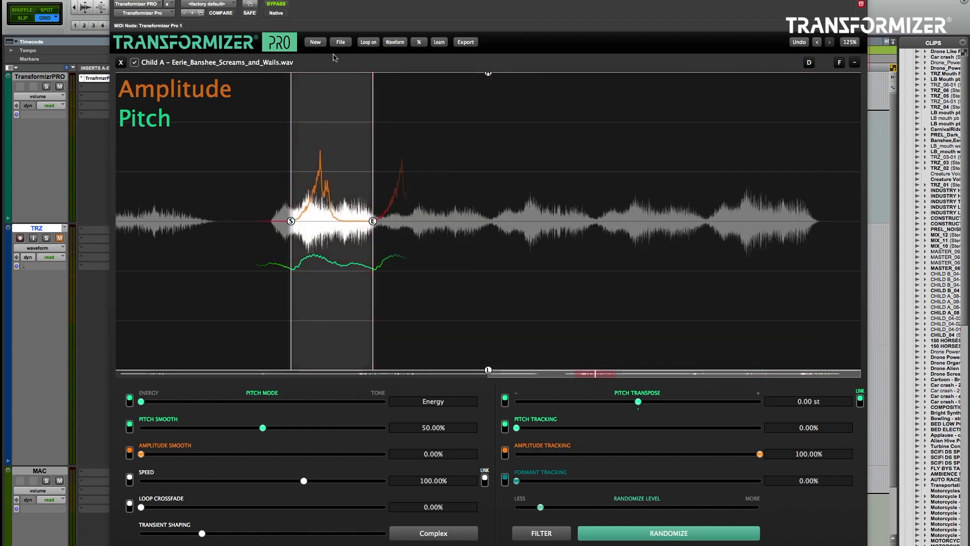
pyautogui.click(365, 44)
pyautogui.click(366, 44)
pyautogui.moveTo(372, 225)
pyautogui.mouseDown()
pyautogui.moveTo(819, 232)
pyautogui.moveTo(372, 222)
pyautogui.mouseUp()
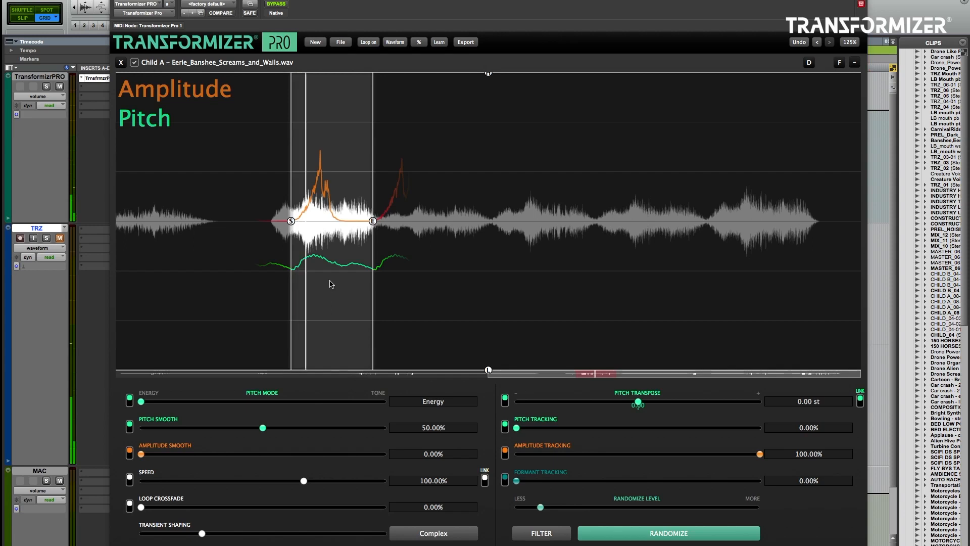
pyautogui.moveTo(331, 284); pyautogui.dragTo(763, 281)
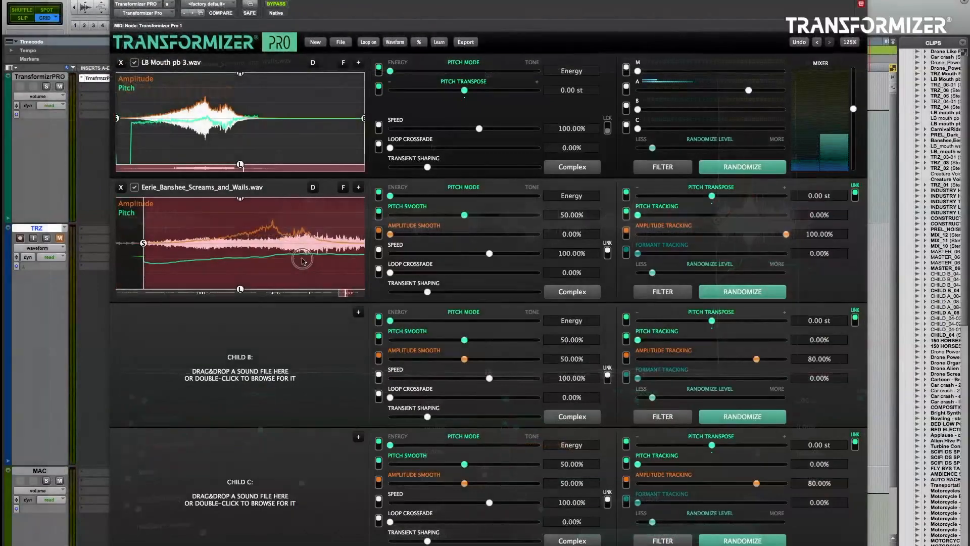
# Move the start of Child A's region back to the beginning of the second group of screams
pyautogui.click(303, 260)
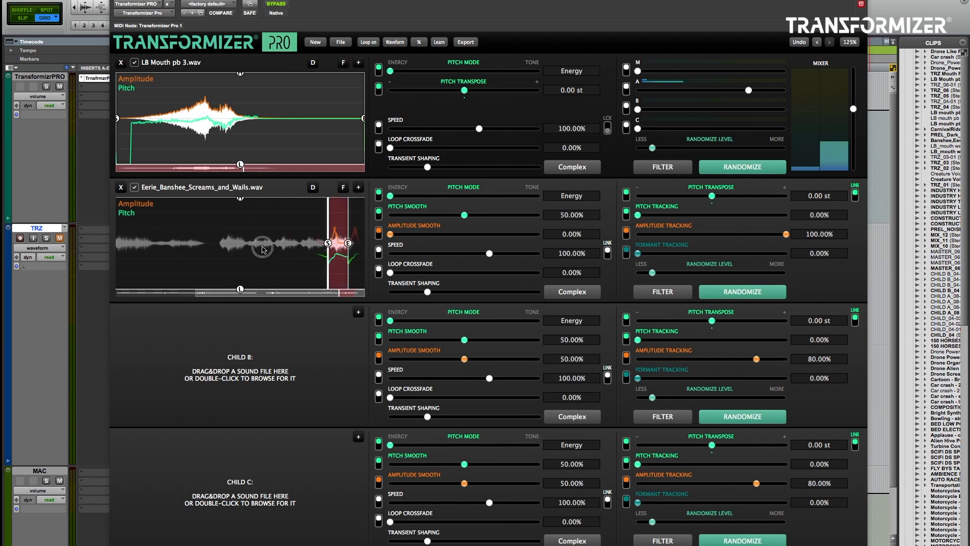
pyautogui.click(222, 250)
pyautogui.moveTo(222, 251); pyautogui.dragTo(219, 247)
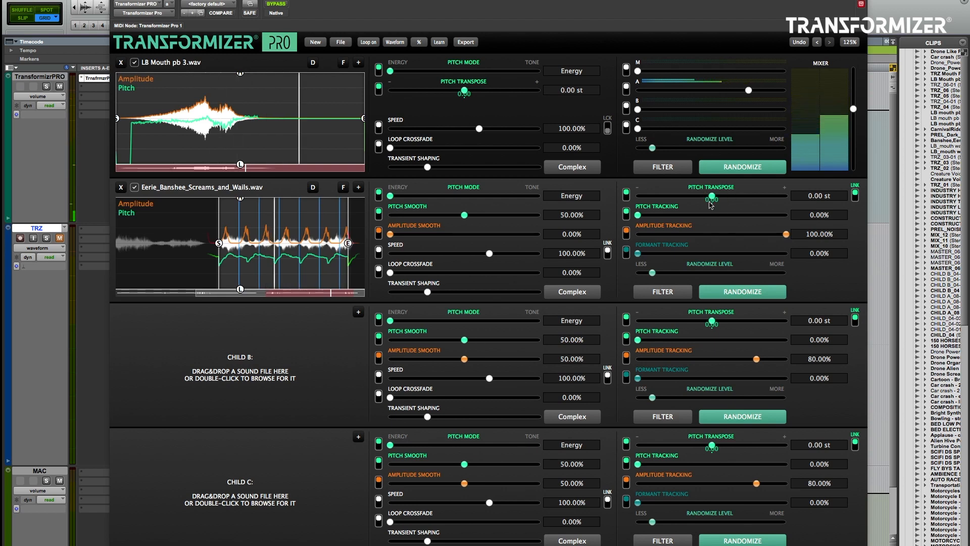
# Set Child A's pitch transpose to -11.93 st and shift its region slightly later in the waveform
pyautogui.moveTo(711, 197); pyautogui.dragTo(697, 202)
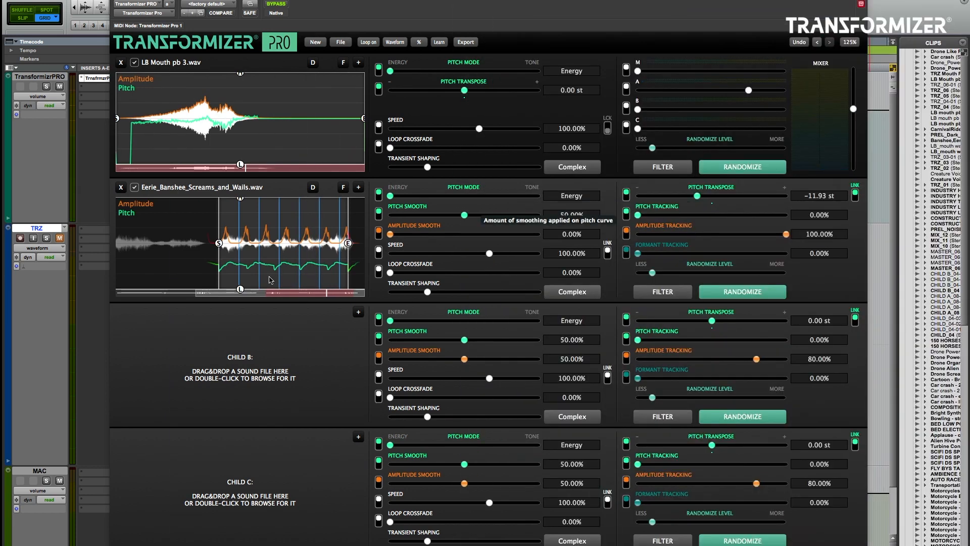
pyautogui.moveTo(262, 271); pyautogui.dragTo(285, 266)
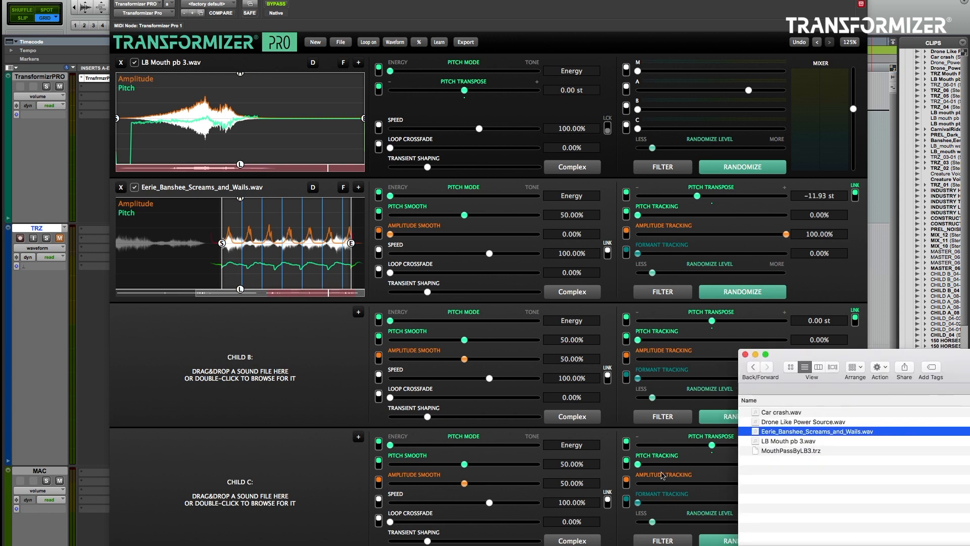
# Load Car crash.wav into Child B, mute Child A's mixer level, raise Child B's level and play it
pyautogui.moveTo(781, 415); pyautogui.dragTo(288, 363)
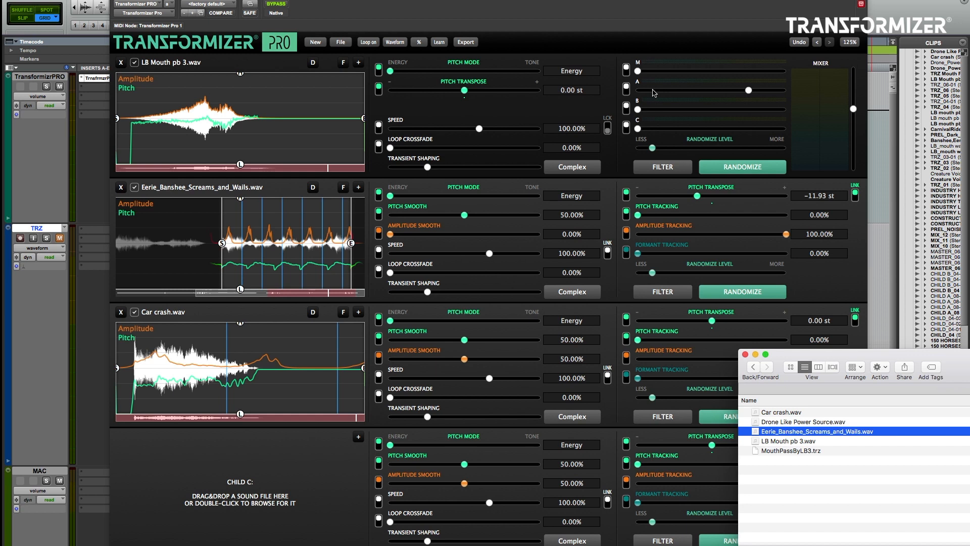
pyautogui.click(654, 91)
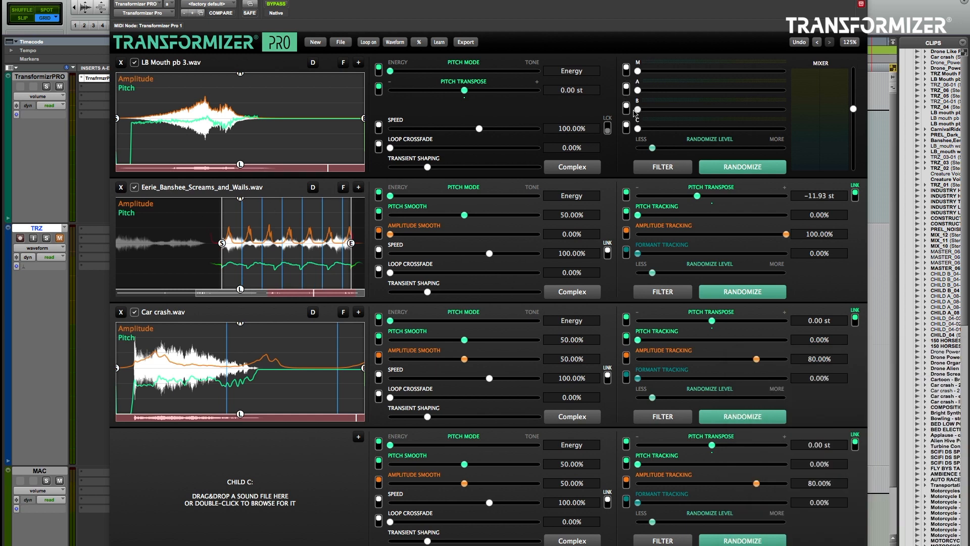
pyautogui.moveTo(638, 111); pyautogui.dragTo(760, 115)
pyautogui.press('space')
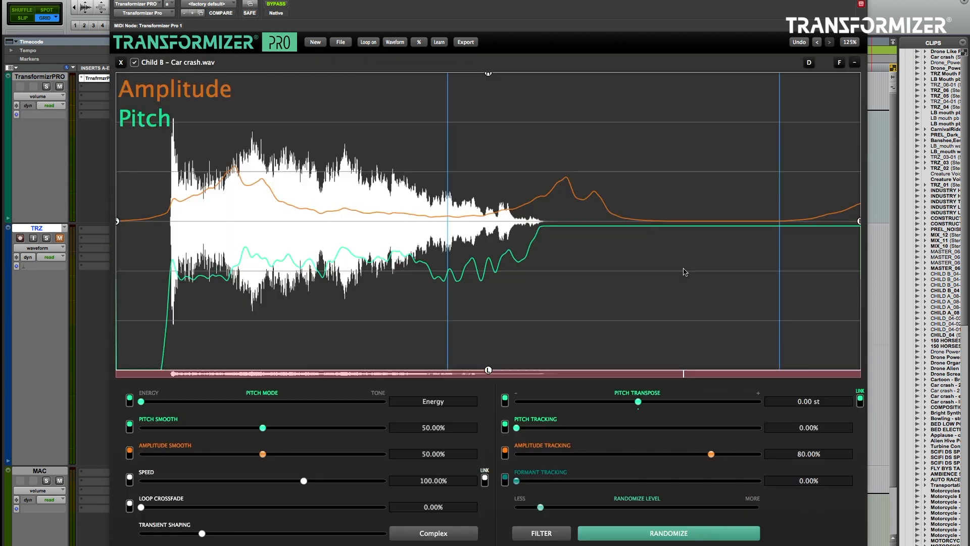
# Shorten Child B's region to one master length, place it just after the initial impact and play it
pyautogui.doubleClick(118, 224)
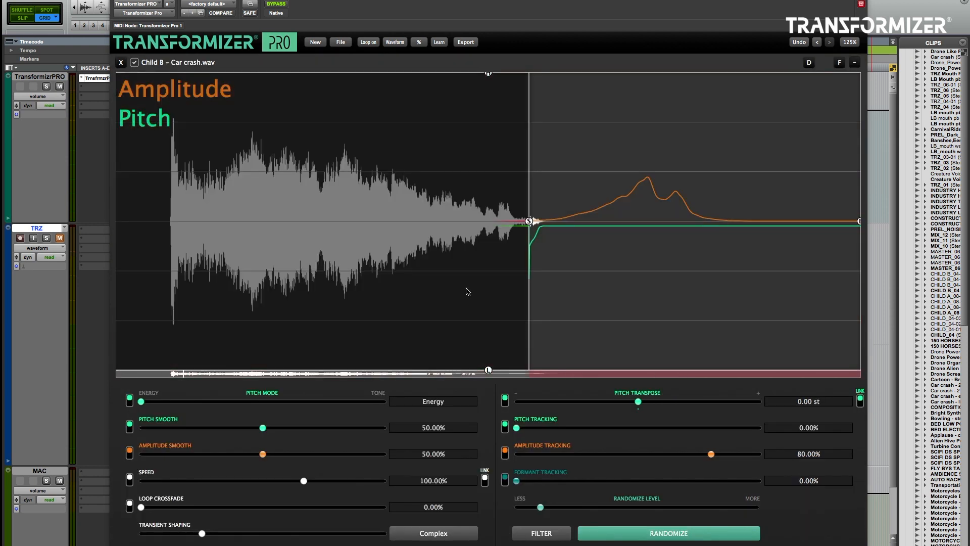
pyautogui.moveTo(631, 316); pyautogui.dragTo(262, 291)
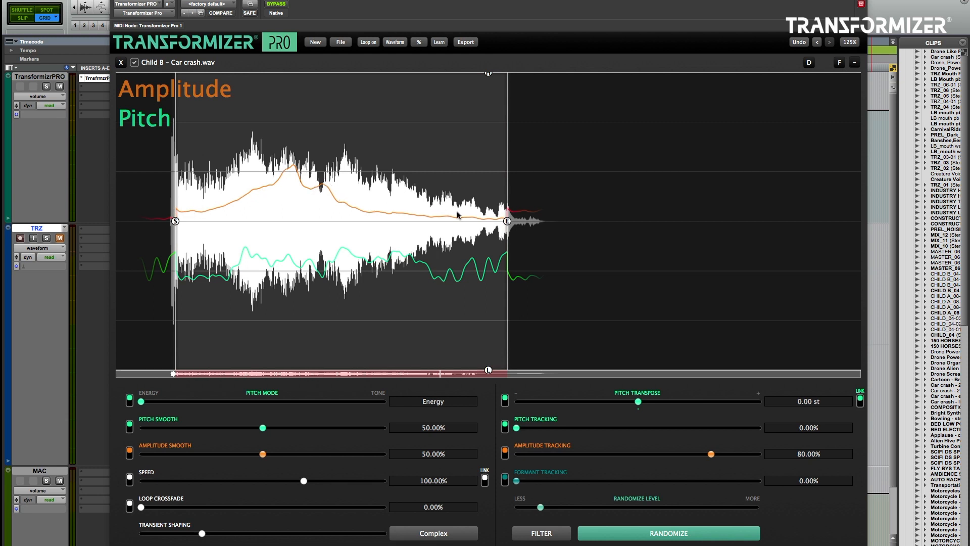
pyautogui.click(504, 220)
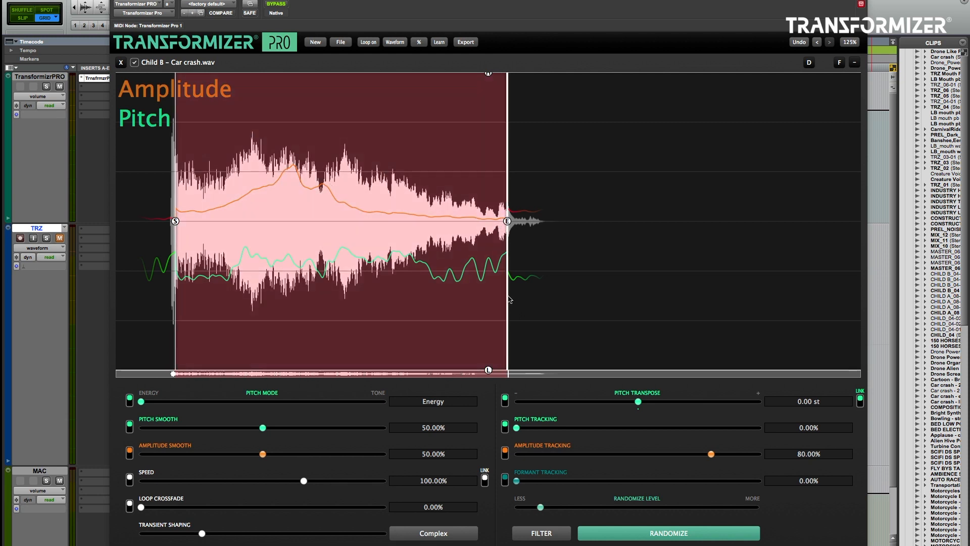
pyautogui.press('space')
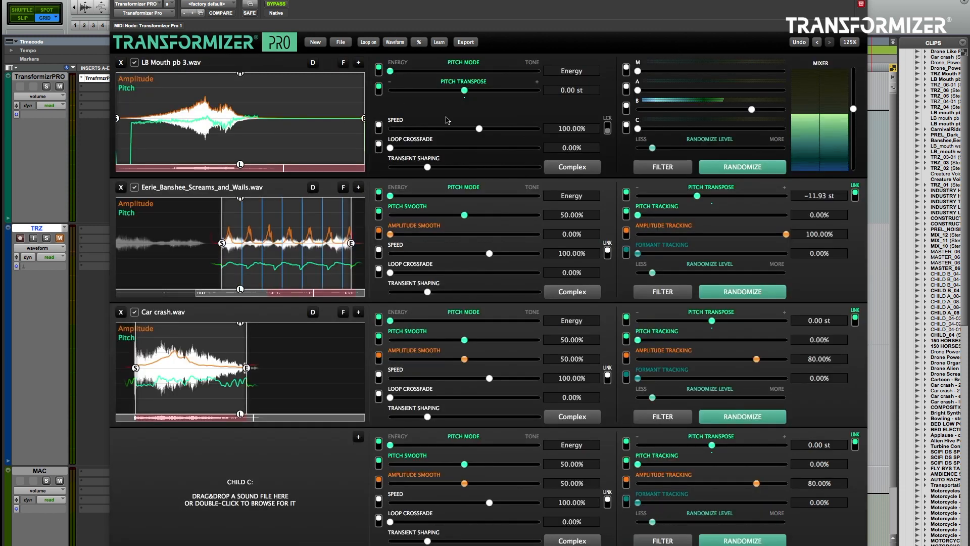
# Bring up the master's level beside Child B for comparison and set Child B's amplitude tracking to 100%
pyautogui.moveTo(637, 71); pyautogui.dragTo(737, 76)
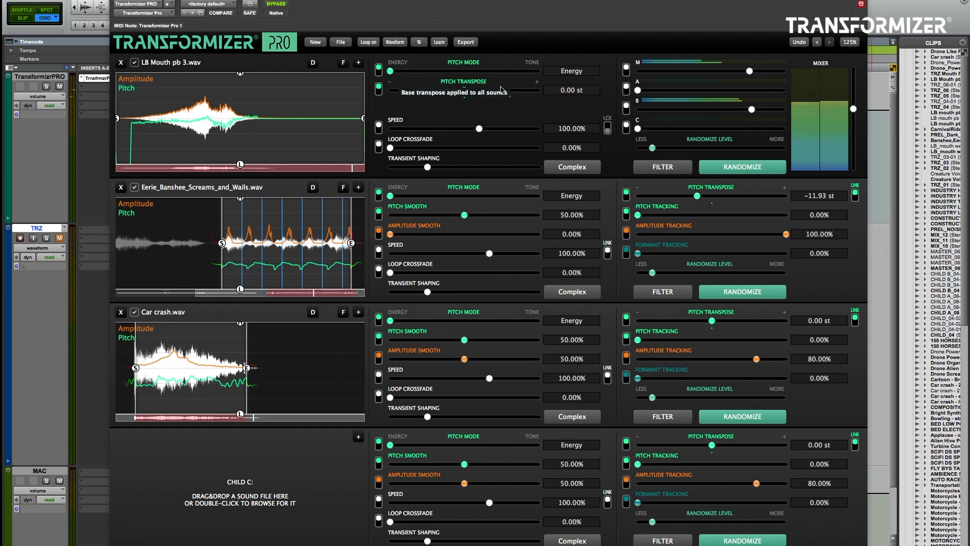
pyautogui.press('b')
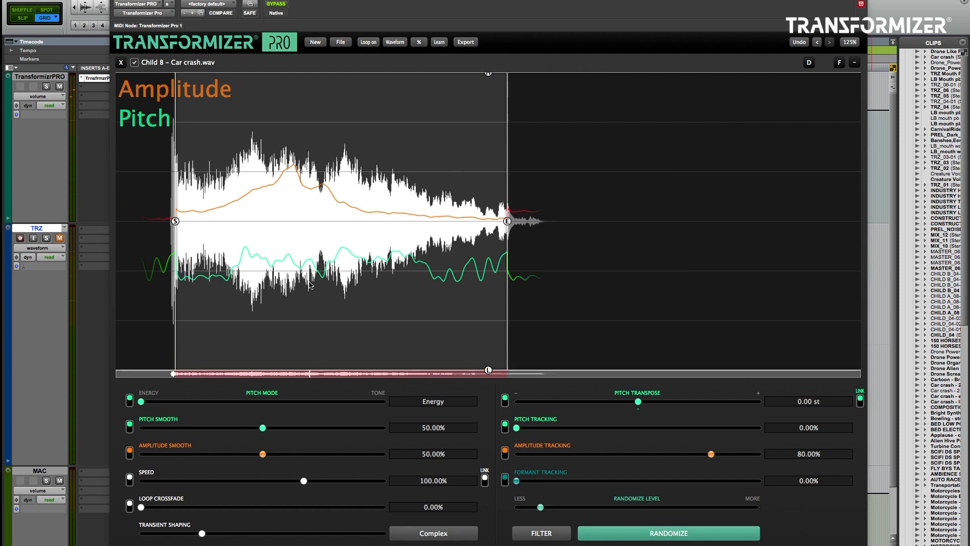
pyautogui.moveTo(711, 454); pyautogui.dragTo(767, 456)
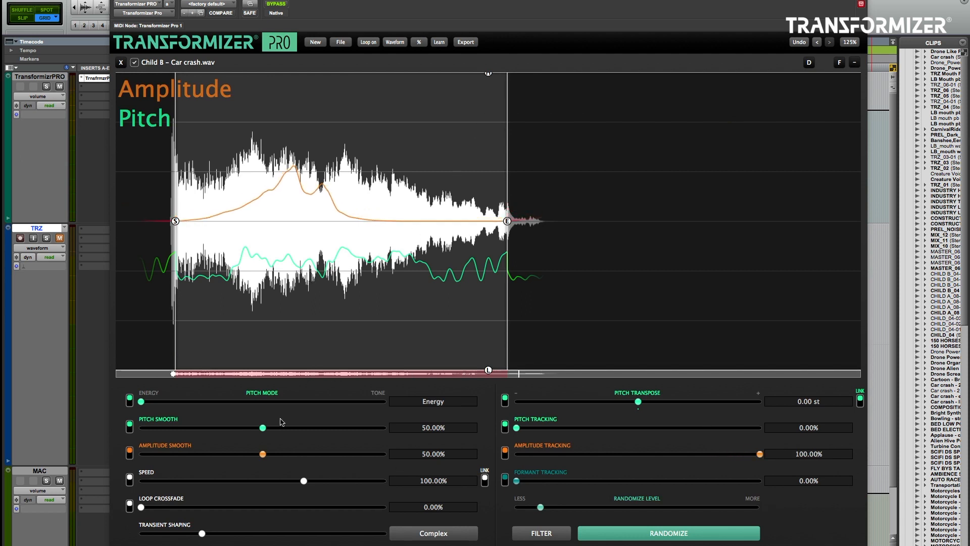
# Compare Child B's amplitude smooth at 0% and 41.79%, and set it to 51.49%
pyautogui.moveTo(249, 454); pyautogui.dragTo(86, 456)
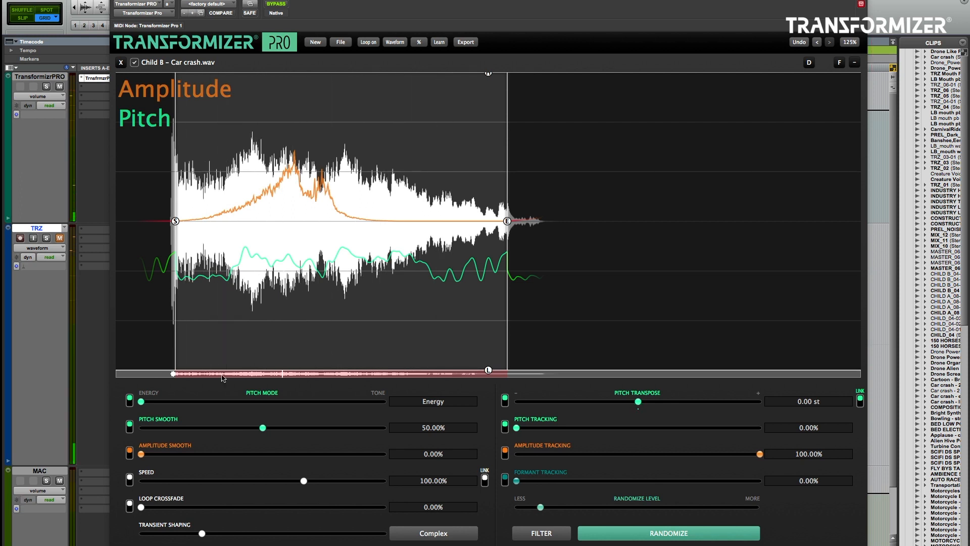
pyautogui.moveTo(157, 457); pyautogui.dragTo(240, 457)
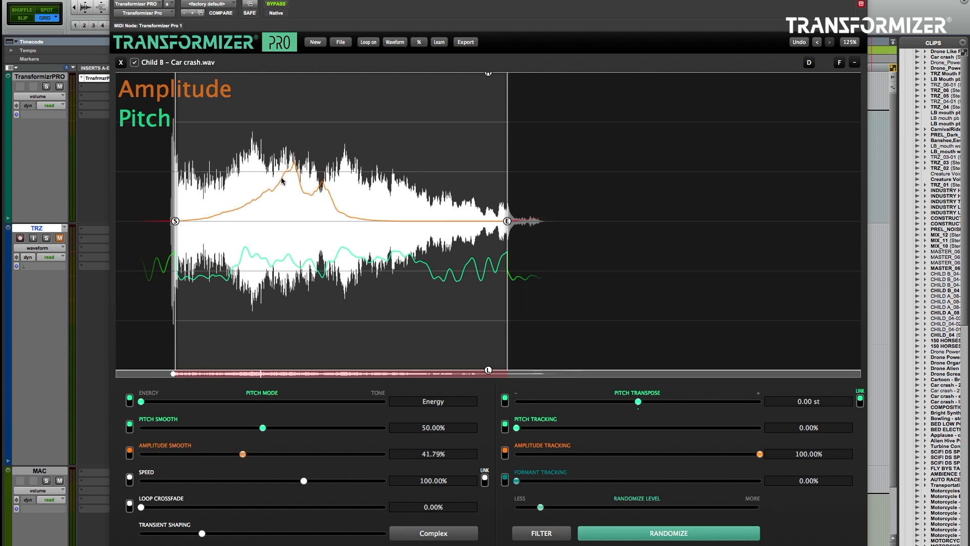
pyautogui.moveTo(243, 455); pyautogui.dragTo(267, 456)
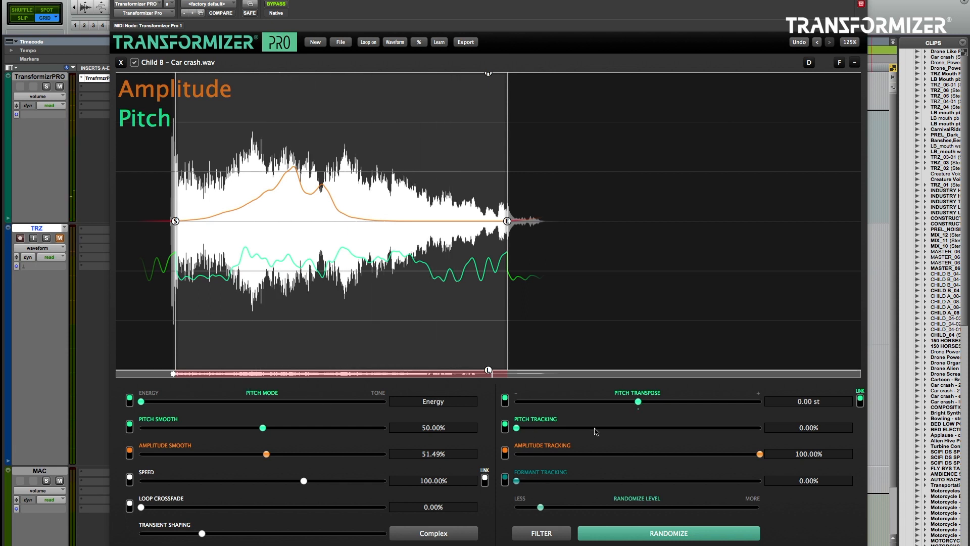
# Audition Child B with its pitch transposed -8.17 st, and lower the transpose to -16.89 st
pyautogui.moveTo(639, 402); pyautogui.dragTo(622, 403)
pyautogui.press('space')
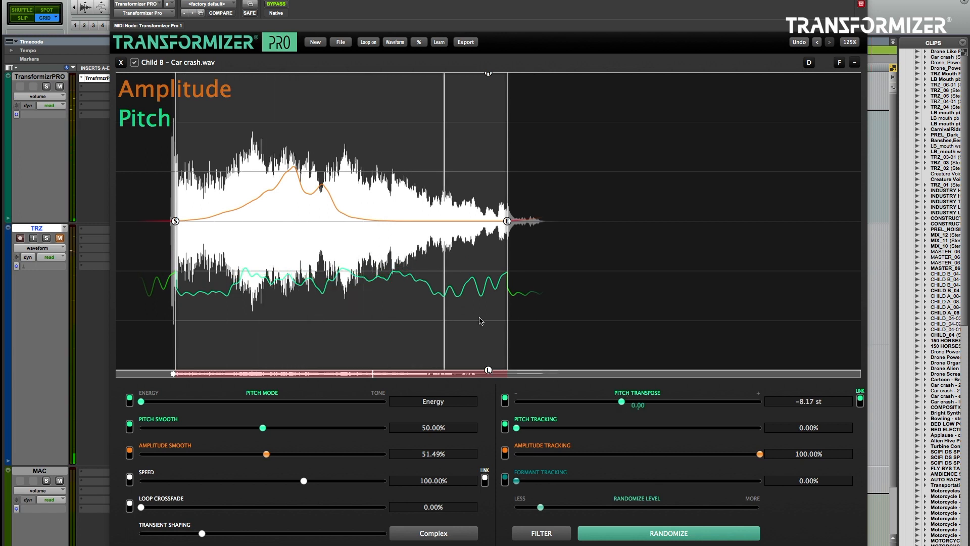
pyautogui.moveTo(621, 402); pyautogui.dragTo(604, 403)
pyautogui.press('space')
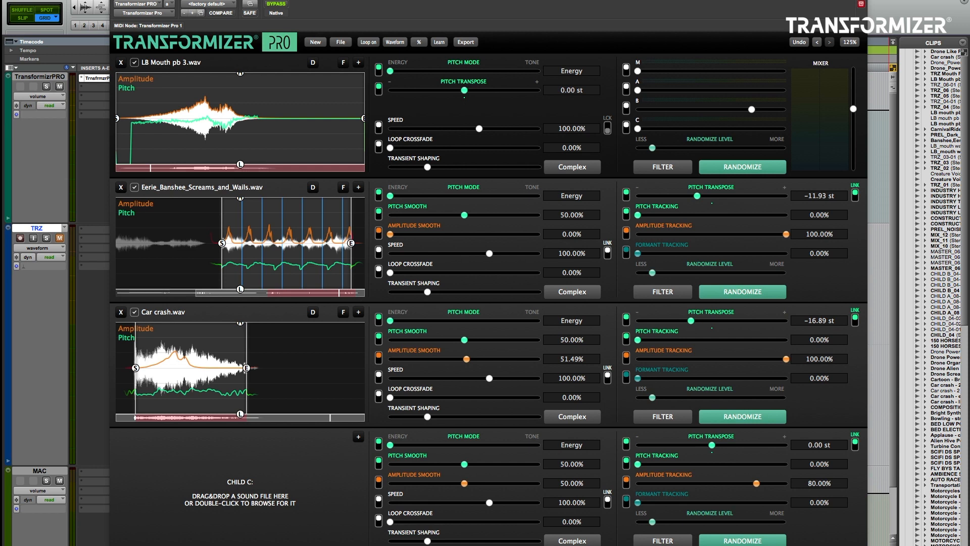
# Load Drone Like Power Source.wav into Child C, mute Child B's mixer level and raise Child C's level
pyautogui.press('super+Tab')
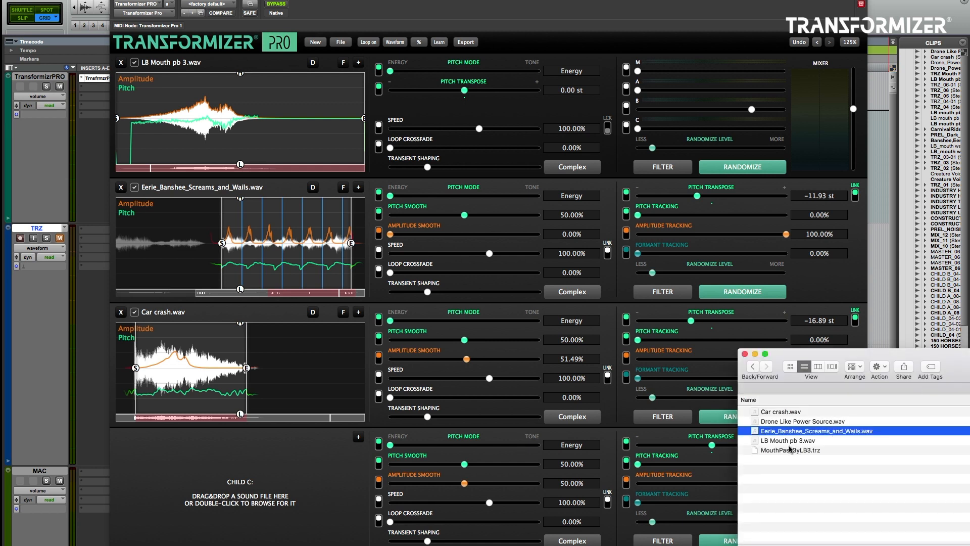
pyautogui.click(783, 423)
pyautogui.moveTo(784, 424); pyautogui.dragTo(237, 495)
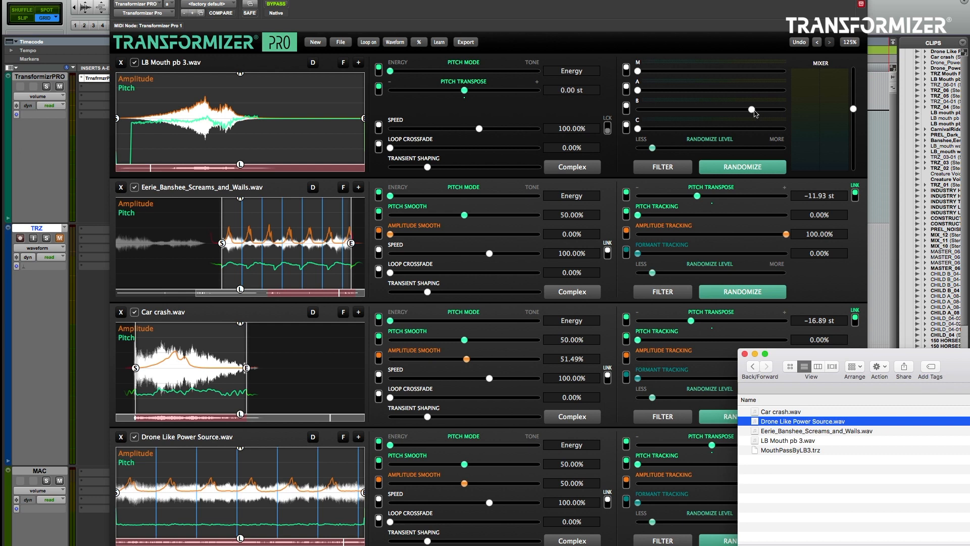
pyautogui.moveTo(751, 110); pyautogui.dragTo(614, 112)
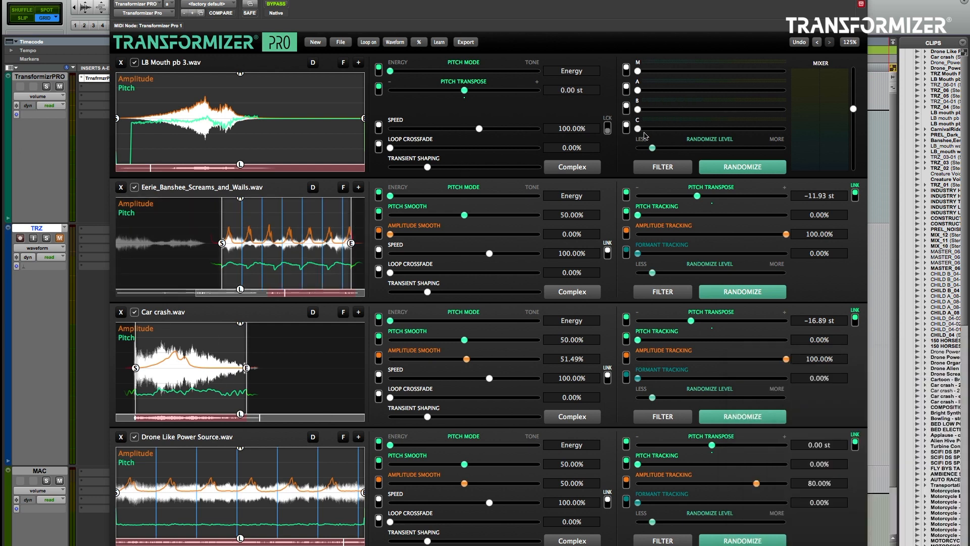
pyautogui.moveTo(639, 131); pyautogui.dragTo(756, 132)
# Enlarge Child C's waveform and shorten its region to one master length near the beginning of the drone
pyautogui.doubleClick(281, 480)
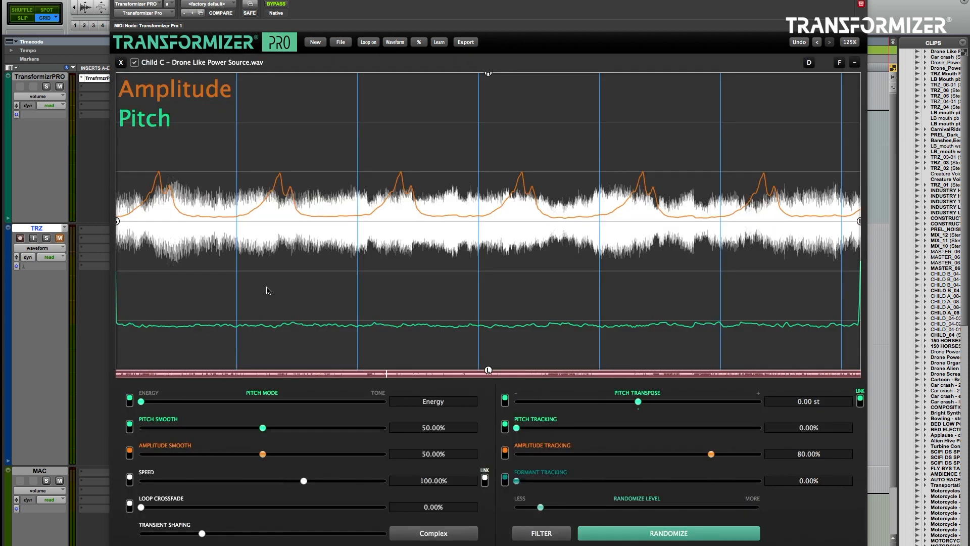
pyautogui.moveTo(121, 222); pyautogui.dragTo(197, 220)
pyautogui.moveTo(859, 223); pyautogui.dragTo(790, 221)
pyautogui.doubleClick(789, 221)
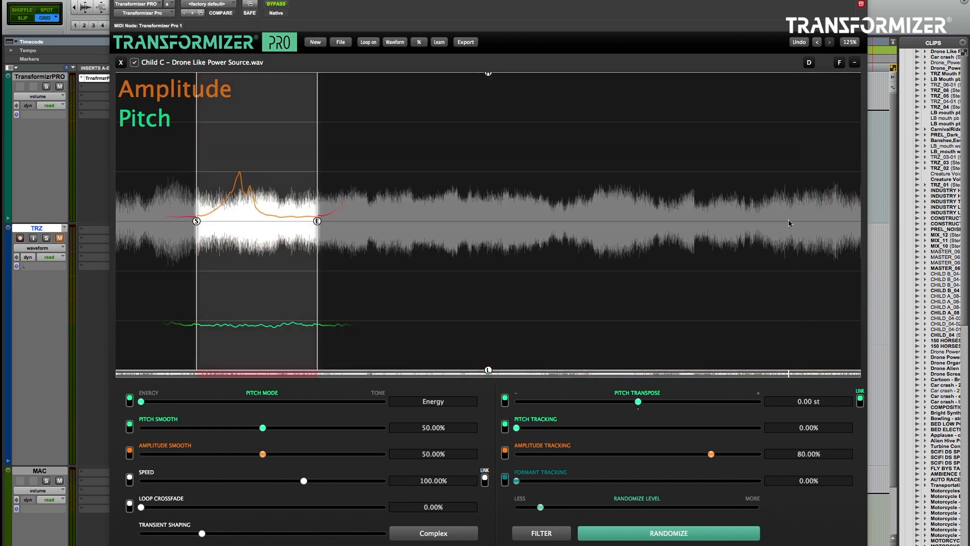
pyautogui.click(317, 221)
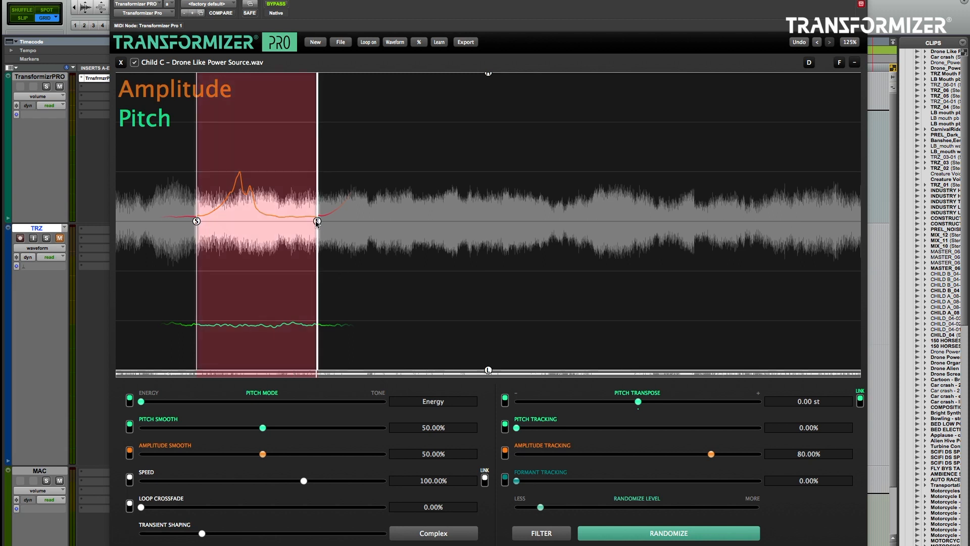
# Try extending Child C's region at its end and its start, resetting it to one master length each time
pyautogui.moveTo(317, 223); pyautogui.dragTo(534, 223)
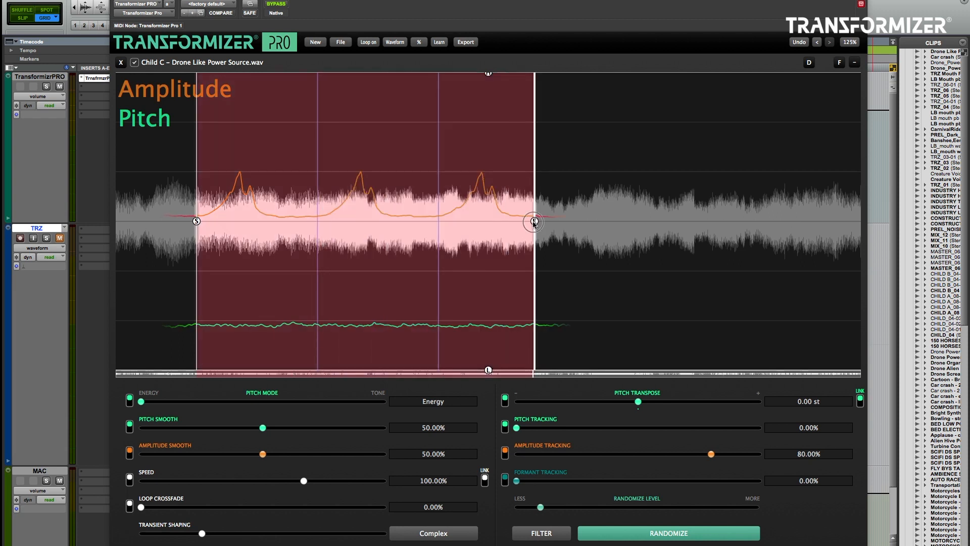
pyautogui.doubleClick(534, 221)
pyautogui.moveTo(197, 222); pyautogui.dragTo(134, 221)
pyautogui.doubleClick(134, 221)
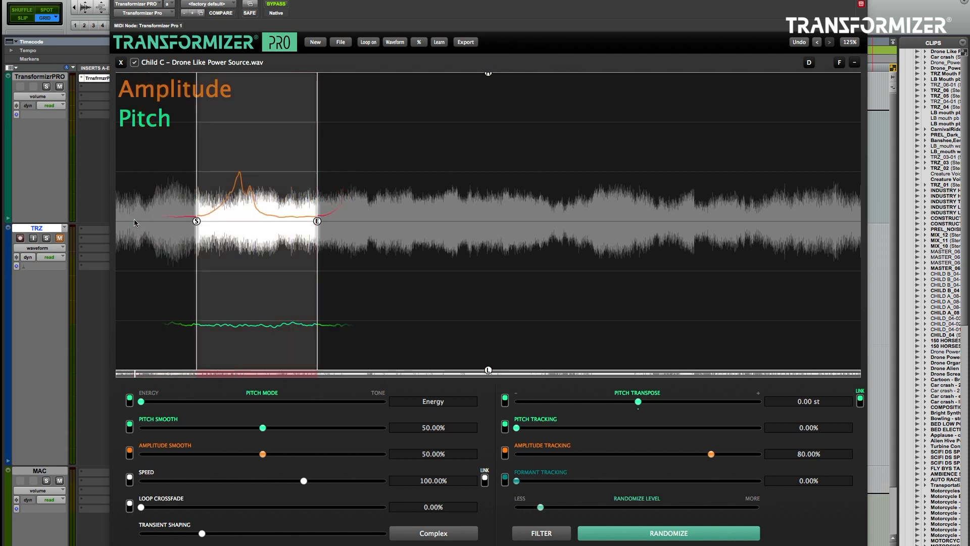
# Move Child C's region to the later swell of the drone and switch its processing algorithm to Tonal during playback
pyautogui.moveTo(240, 249); pyautogui.dragTo(613, 268)
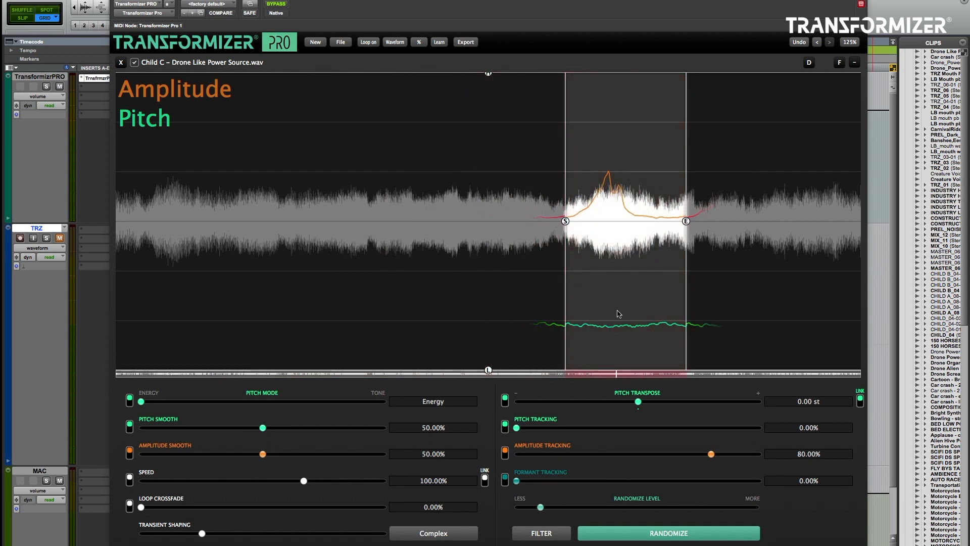
pyautogui.press('space')
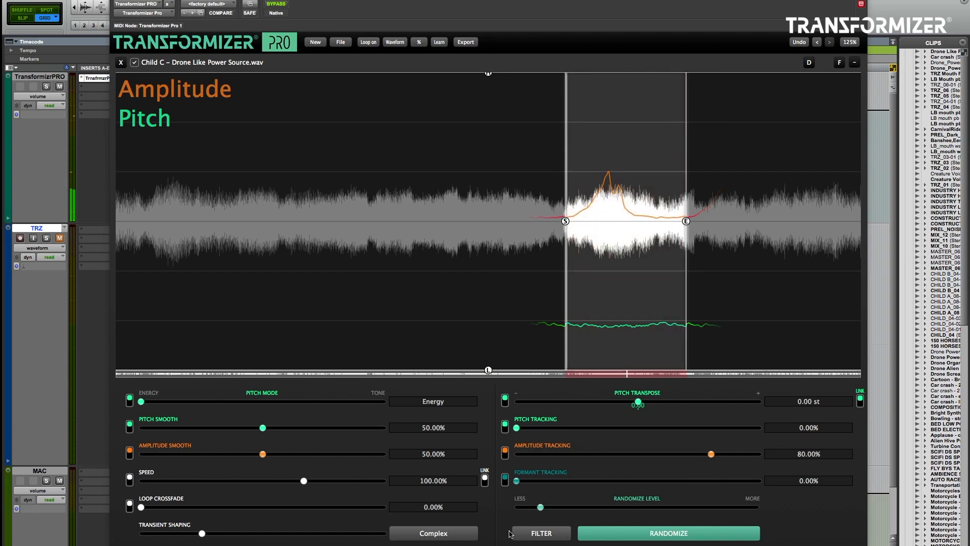
pyautogui.click(429, 536)
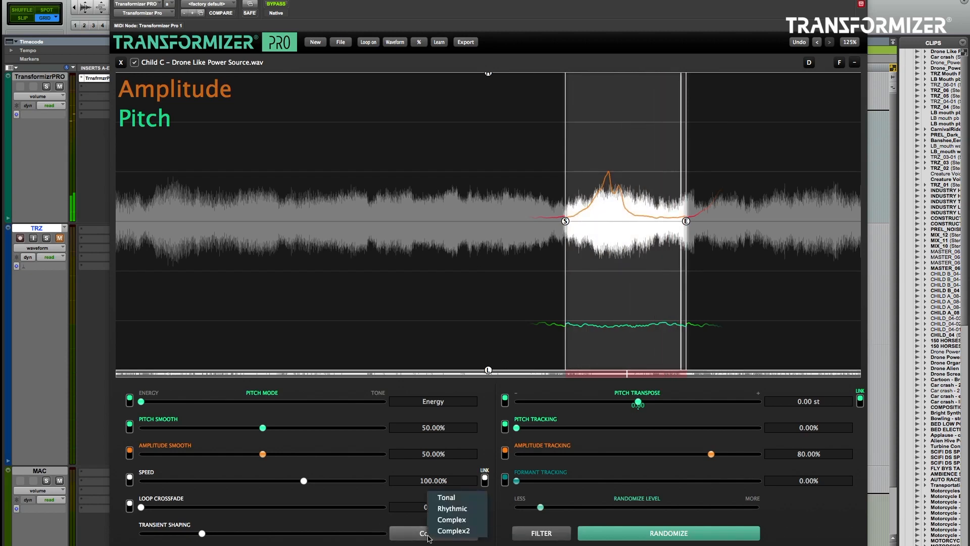
pyautogui.click(457, 499)
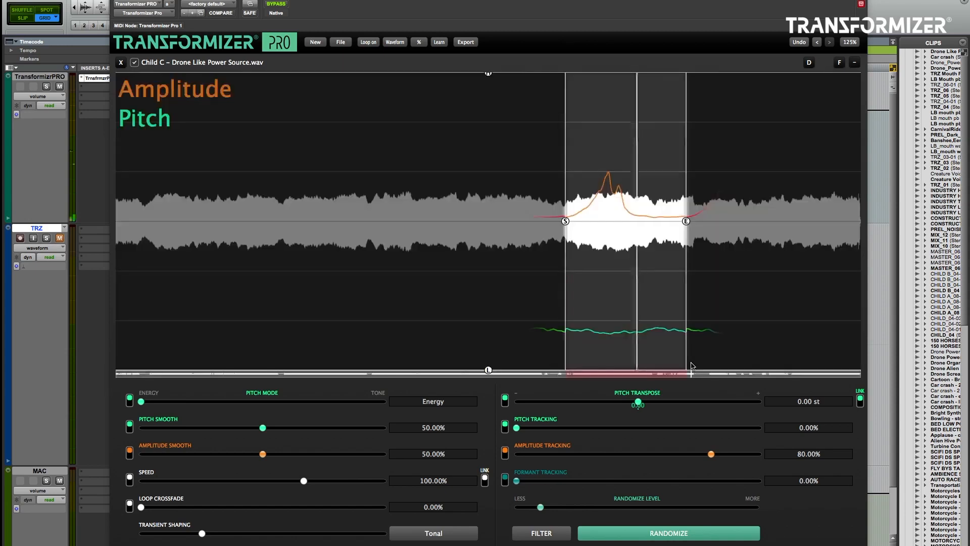
# Set Child C's pitch transpose to -5.64 st, amplitude tracking to 100%, amplitude smooth to 95.38% and pitch mode to Energy<<Tone
pyautogui.moveTo(640, 404); pyautogui.dragTo(629, 404)
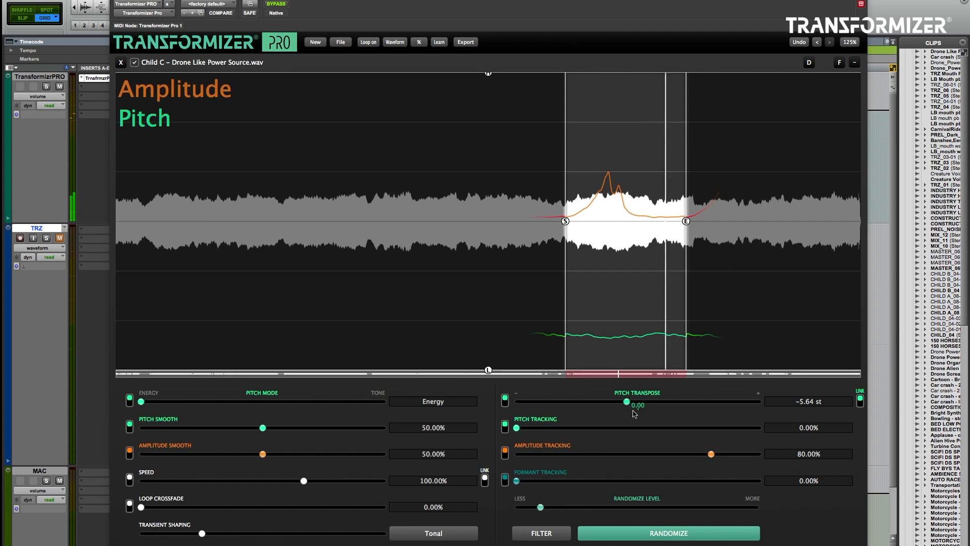
pyautogui.moveTo(711, 454); pyautogui.dragTo(760, 454)
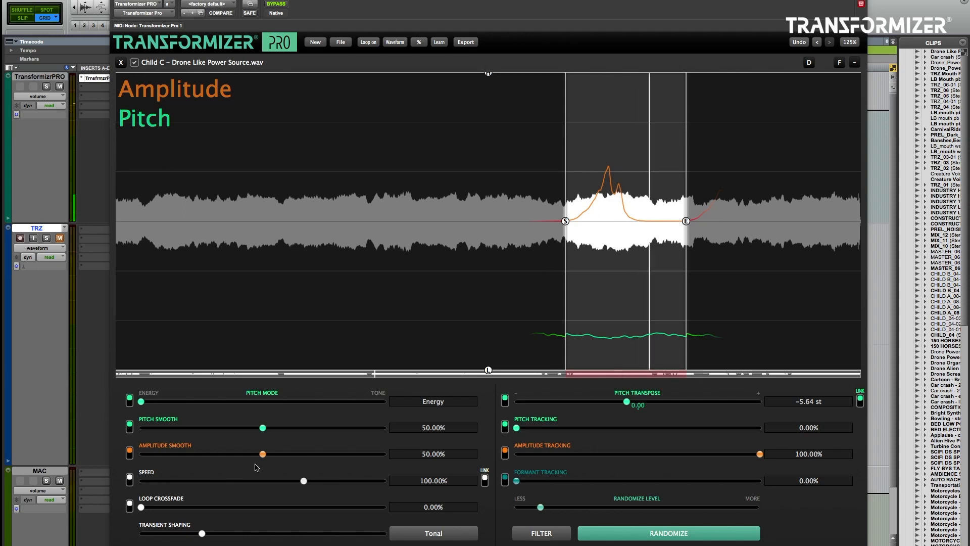
pyautogui.moveTo(272, 454); pyautogui.dragTo(374, 462)
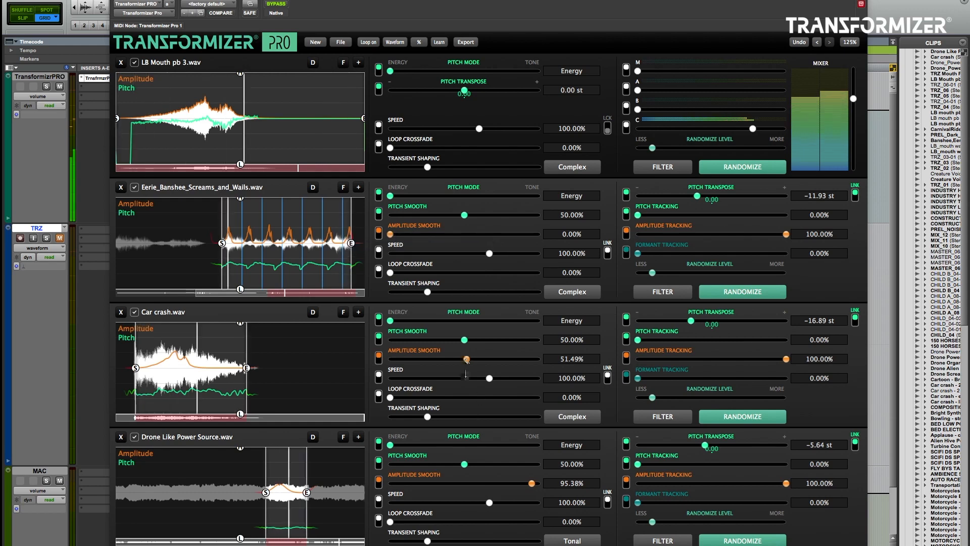
pyautogui.click(489, 444)
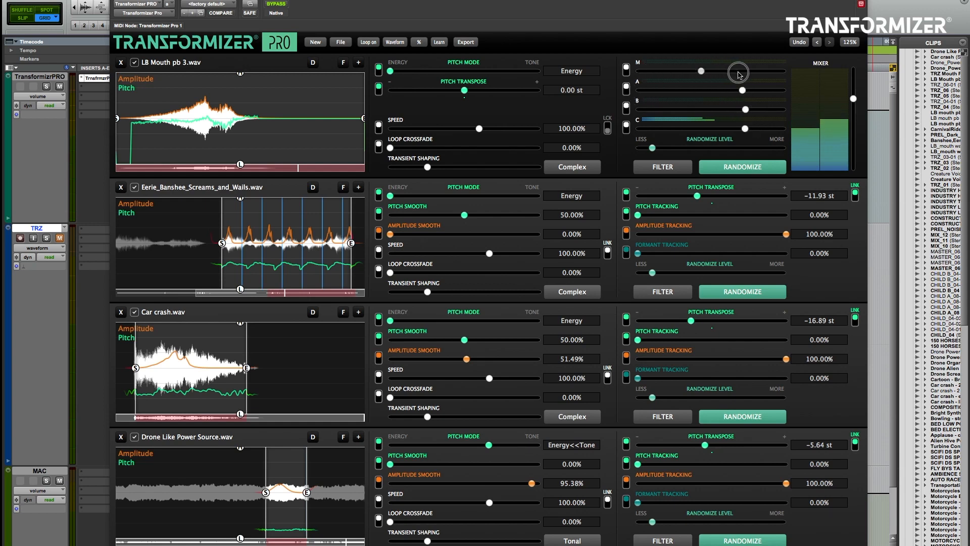
# Lower the master, Child B and Child C mix levels well below Child A, trim Child A slightly, and set its amplitude smooth to 15.31%
pyautogui.moveTo(742, 72); pyautogui.dragTo(730, 71)
pyautogui.moveTo(746, 109); pyautogui.dragTo(729, 108)
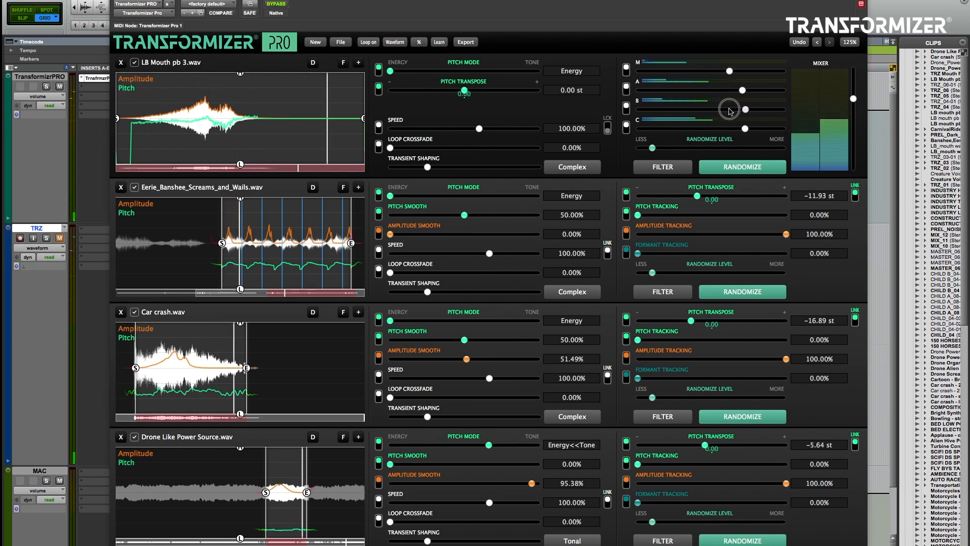
pyautogui.moveTo(730, 72); pyautogui.dragTo(685, 71)
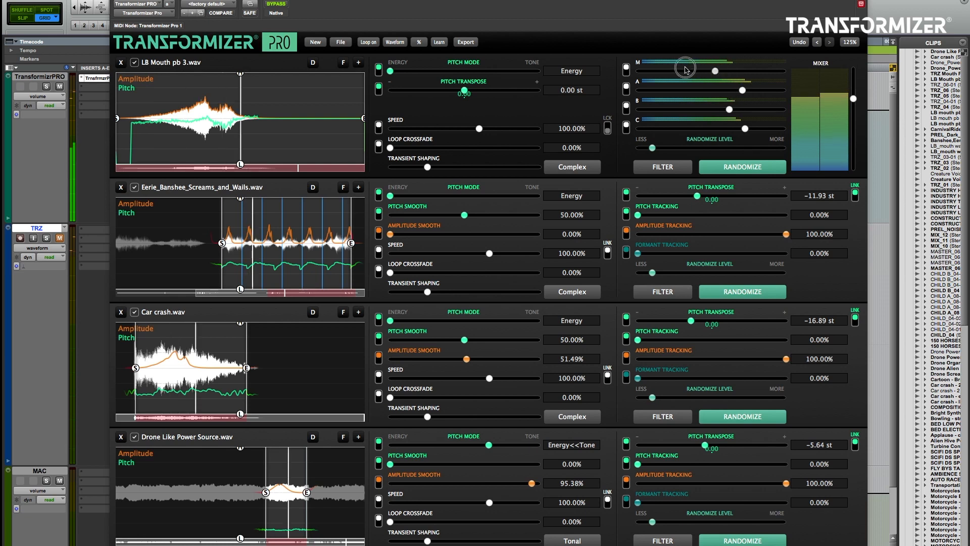
pyautogui.moveTo(729, 110); pyautogui.dragTo(678, 109)
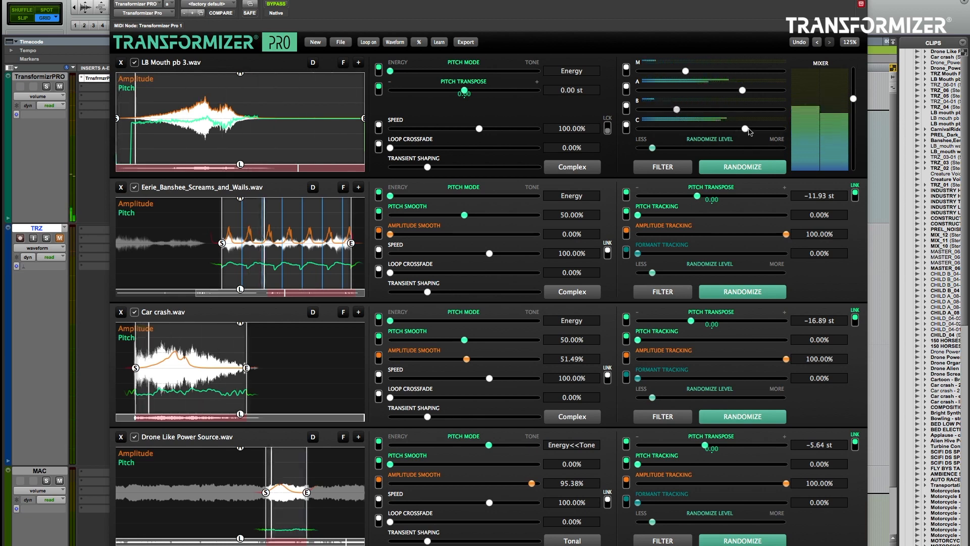
pyautogui.moveTo(744, 128); pyautogui.dragTo(690, 130)
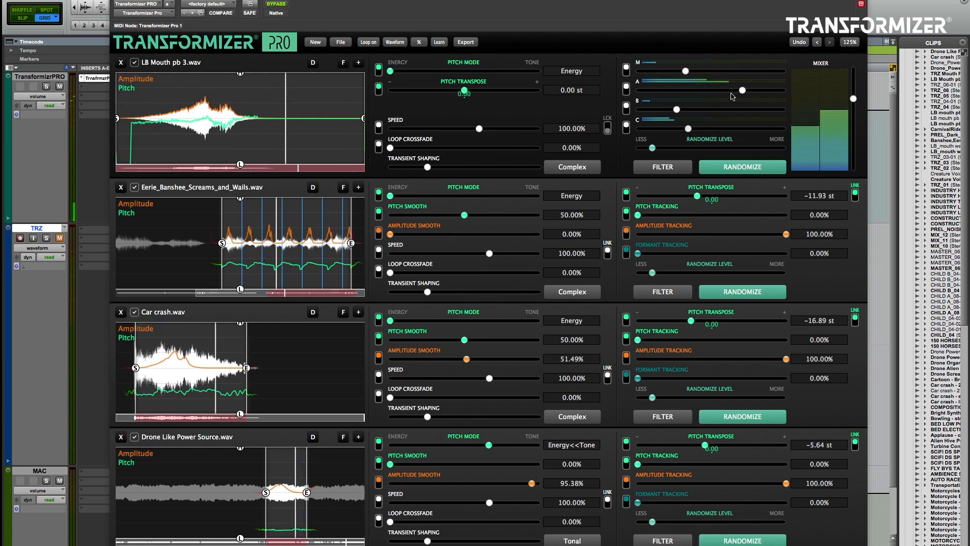
pyautogui.moveTo(742, 89); pyautogui.dragTo(736, 91)
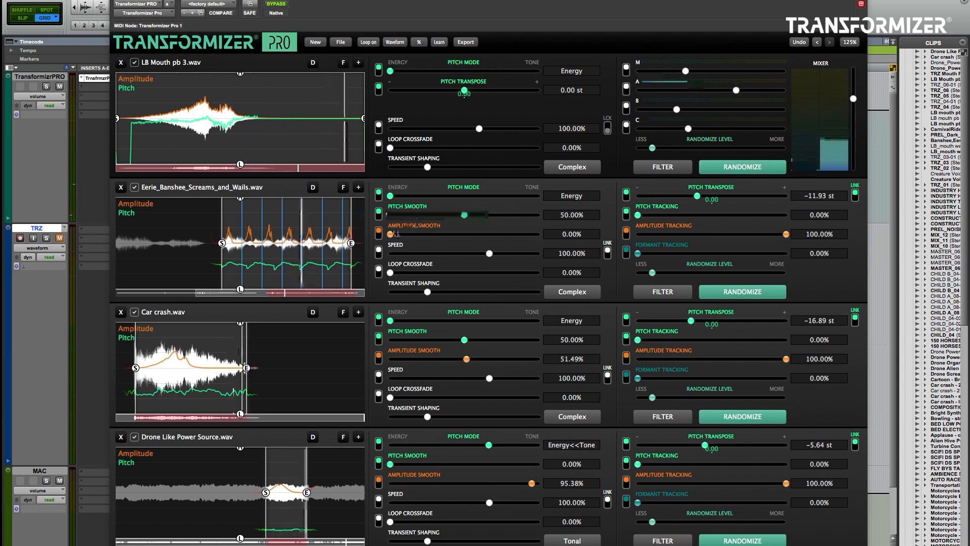
pyautogui.moveTo(401, 236); pyautogui.dragTo(415, 235)
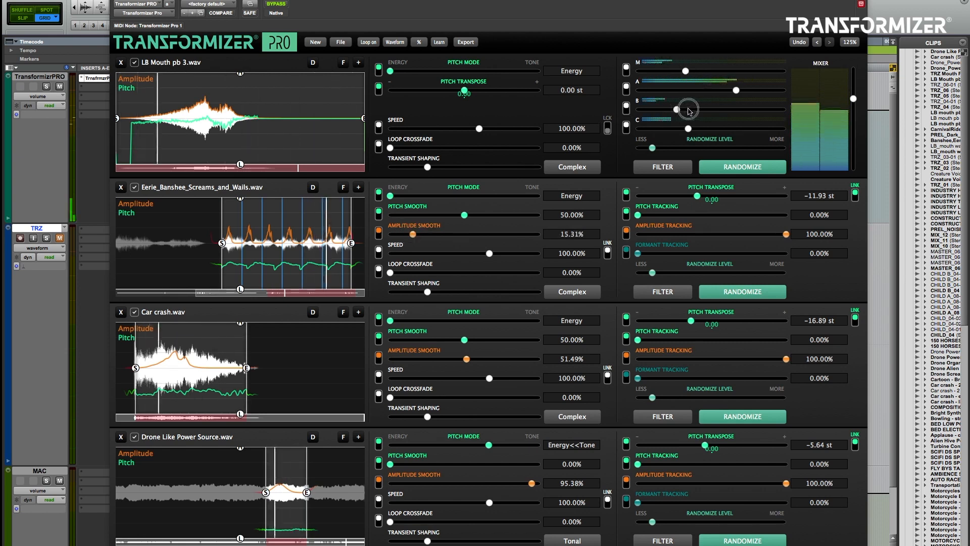
# Raise the Child B and Child C mix levels to about Child A's, nudge the output level up, and bring the master up moderately below them
pyautogui.moveTo(726, 111); pyautogui.dragTo(741, 112)
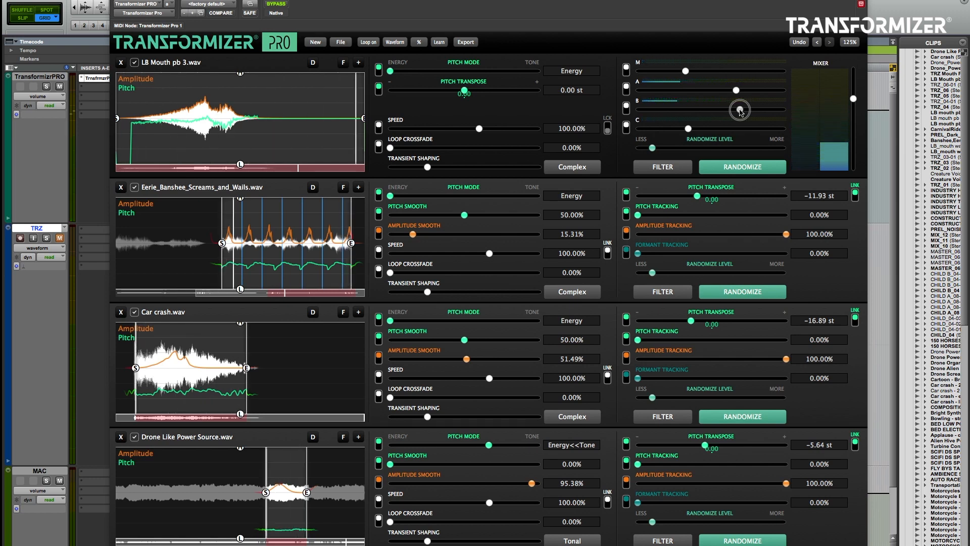
pyautogui.moveTo(739, 110); pyautogui.dragTo(742, 109)
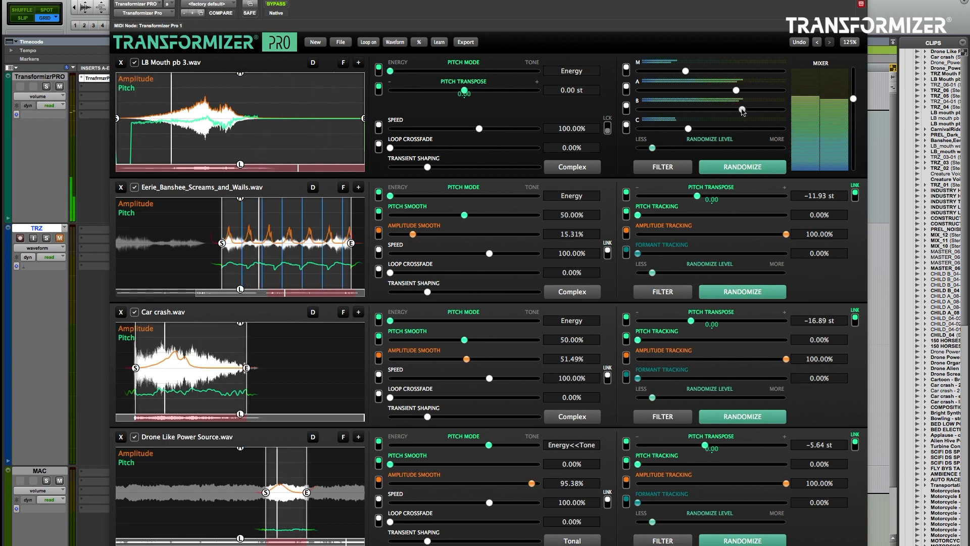
pyautogui.moveTo(688, 130); pyautogui.dragTo(741, 133)
pyautogui.moveTo(853, 96); pyautogui.dragTo(854, 93)
pyautogui.moveTo(687, 74); pyautogui.dragTo(714, 73)
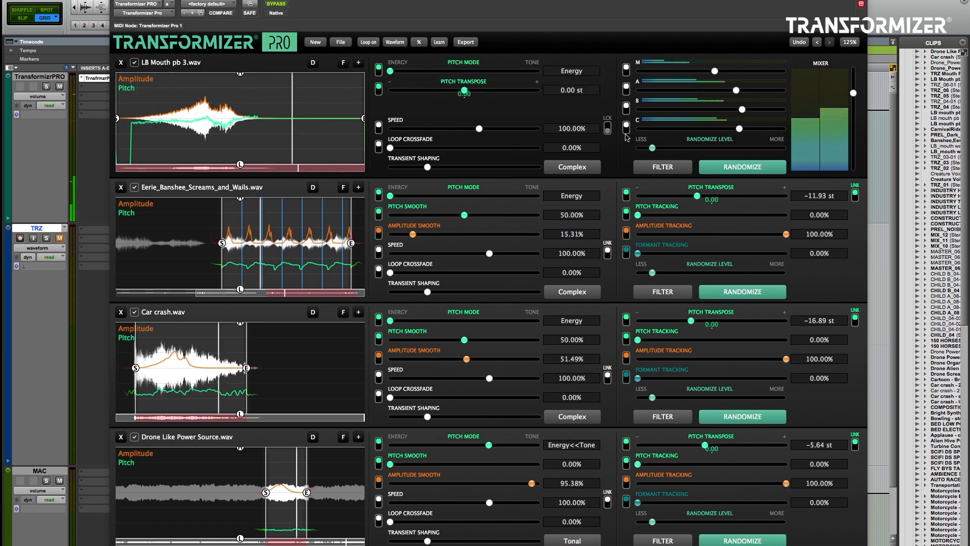
# Solo the master layer, raise its mix level slightly to just below Child A's setting, and bring the child layers back in
pyautogui.click(627, 69)
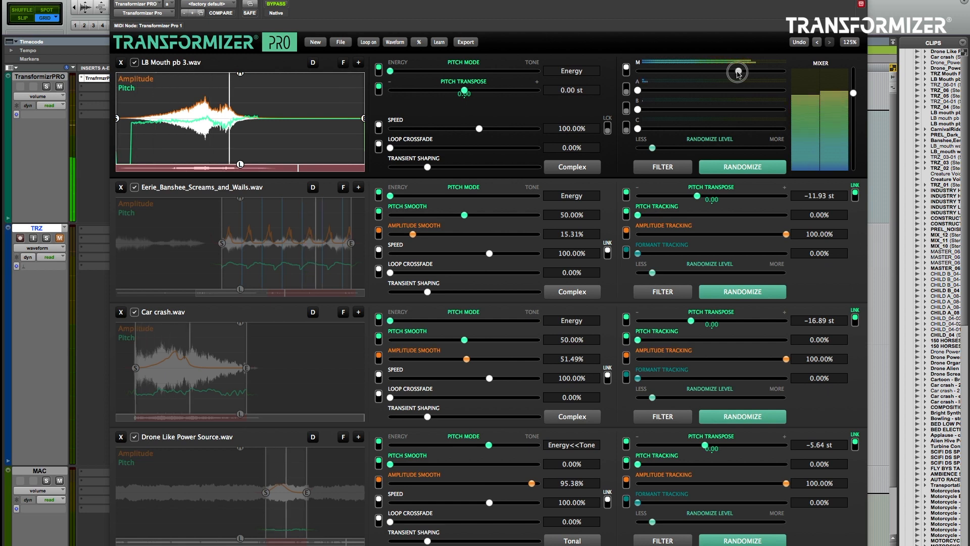
pyautogui.moveTo(738, 73); pyautogui.dragTo(724, 74)
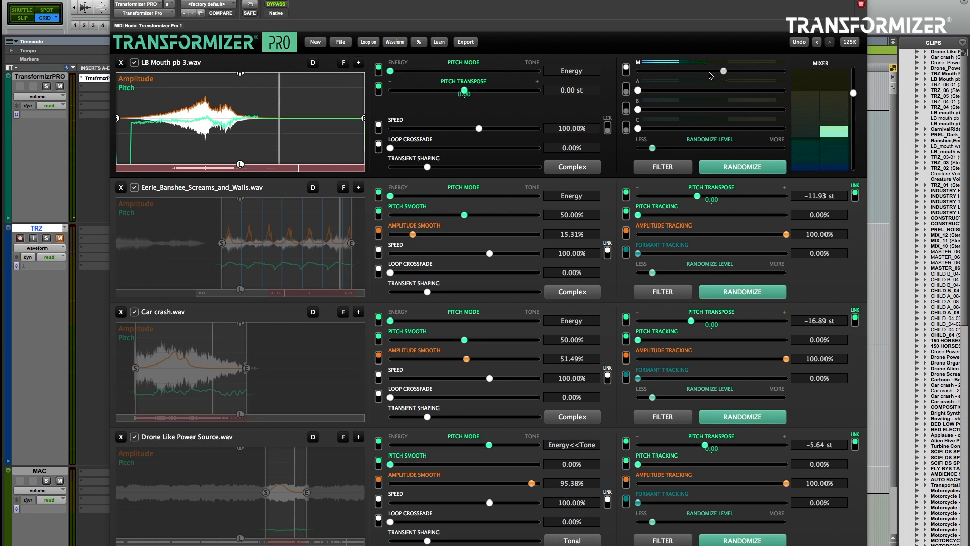
pyautogui.keyDown('alt'); pyautogui.click(627, 74); pyautogui.keyUp('alt')
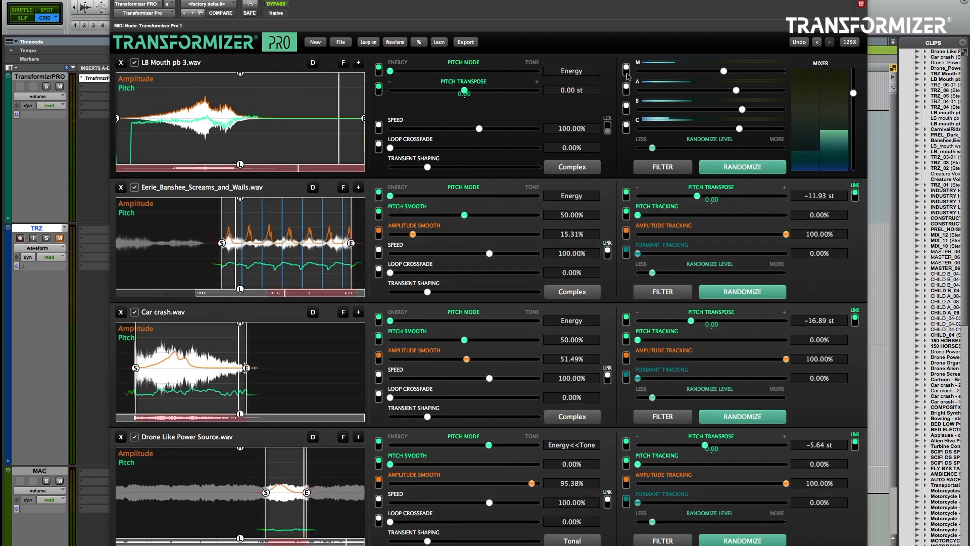